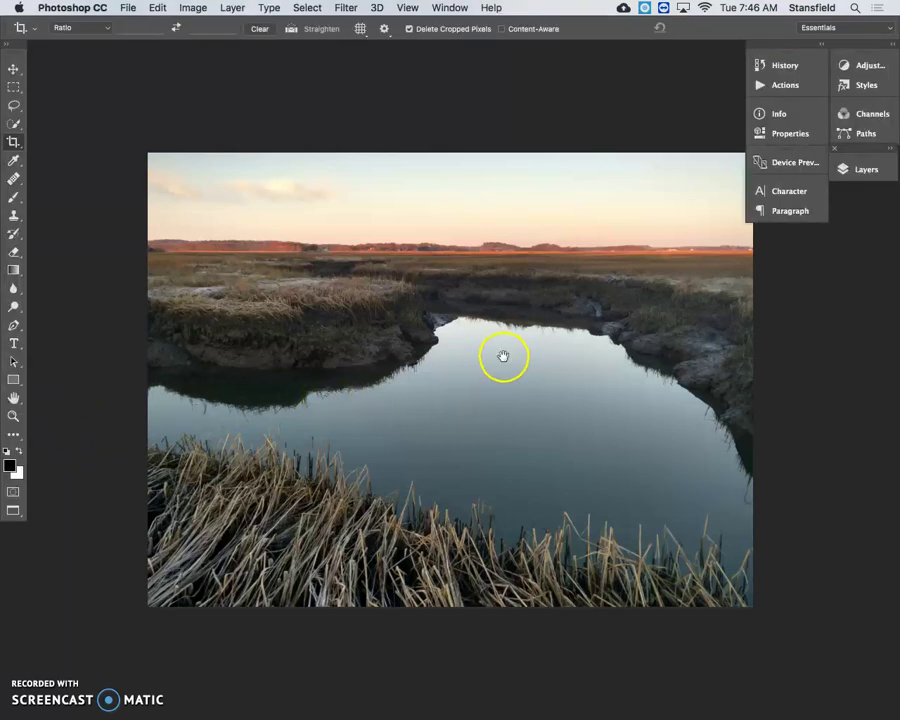
Step: Drag the colour marsh photo up and to the left in the document window
{"action": "left_click_drag", "start_coordinate": [503, 357], "coordinate": [474, 339]}
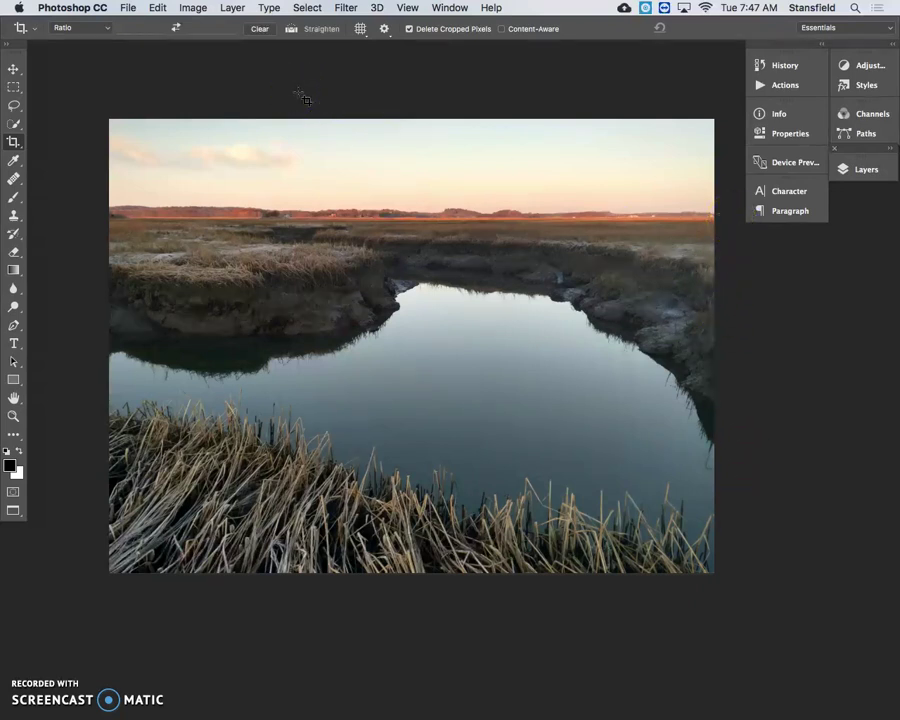
Step: Apply Image > Adjustments > Black & White with the Default preset
{"action": "left_click", "coordinate": [195, 8]}
{"action": "mouse_move", "coordinate": [265, 151]}
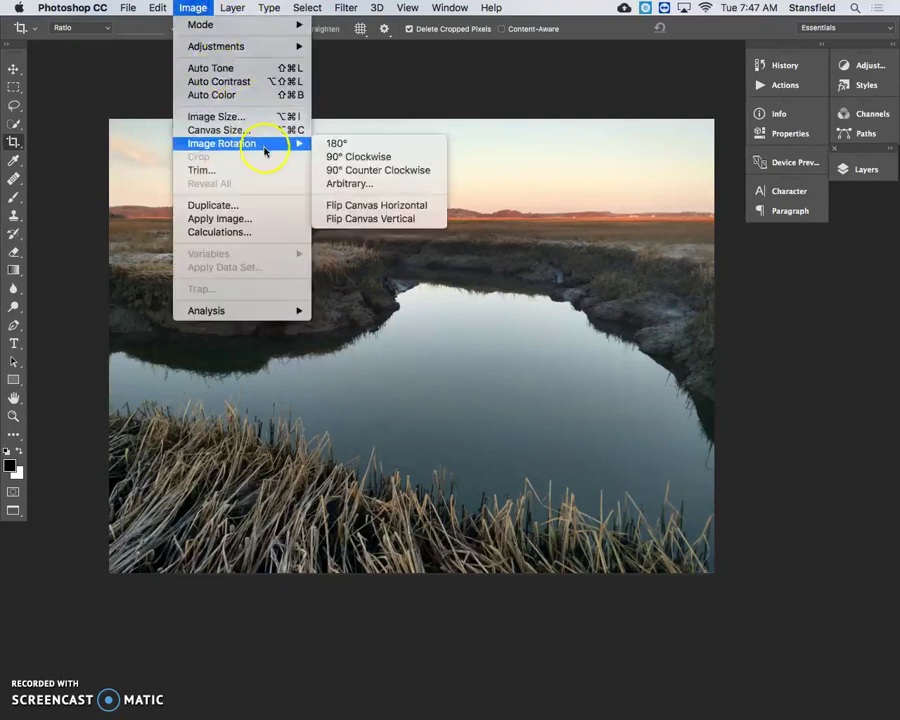
{"action": "mouse_move", "coordinate": [261, 46]}
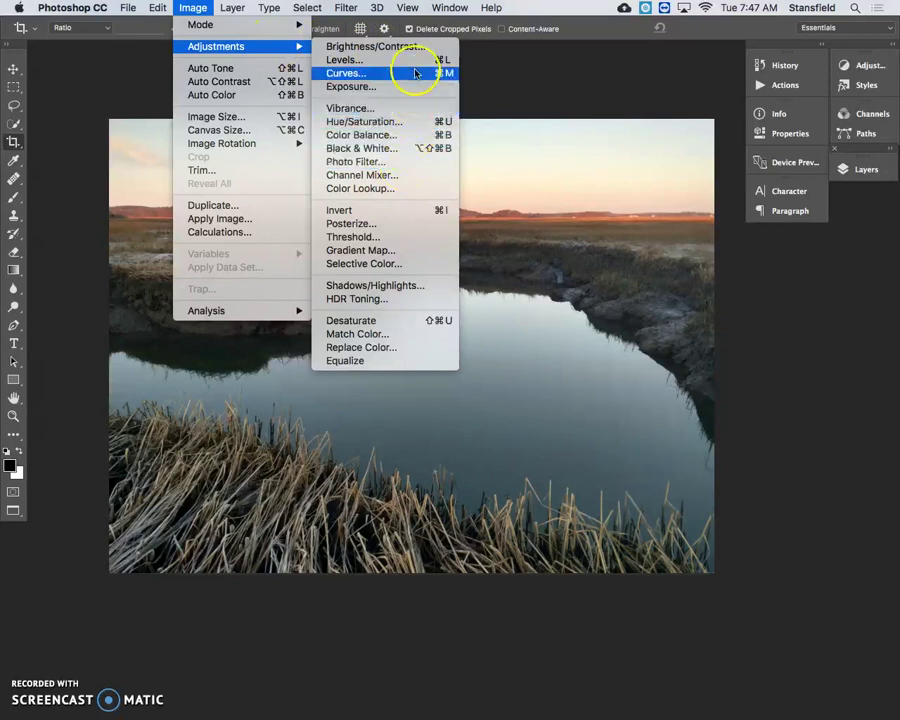
{"action": "left_click", "coordinate": [406, 150]}
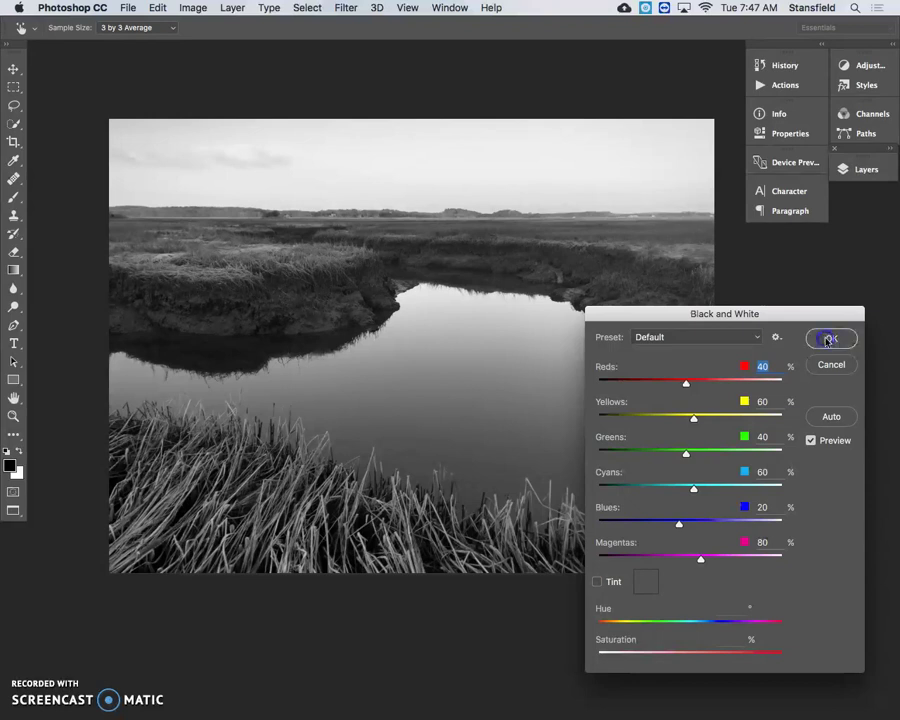
{"action": "left_click", "coordinate": [828, 340]}
Step: Add a Photo Filter and preview the Cyan filter at 100% density
{"action": "key", "text": "c"}
{"action": "left_click", "coordinate": [193, 8]}
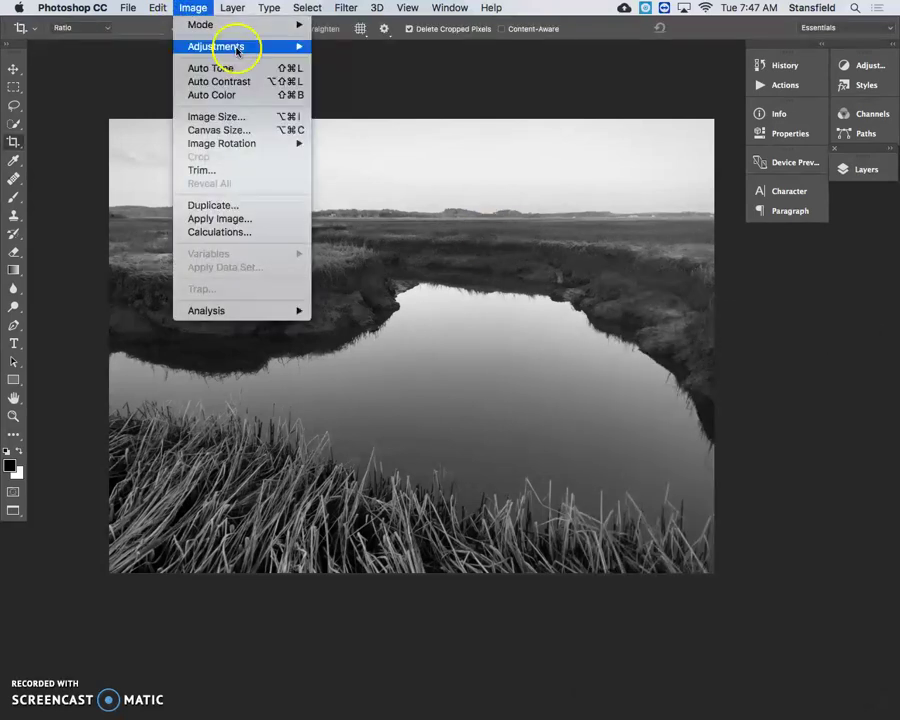
{"action": "mouse_move", "coordinate": [240, 46]}
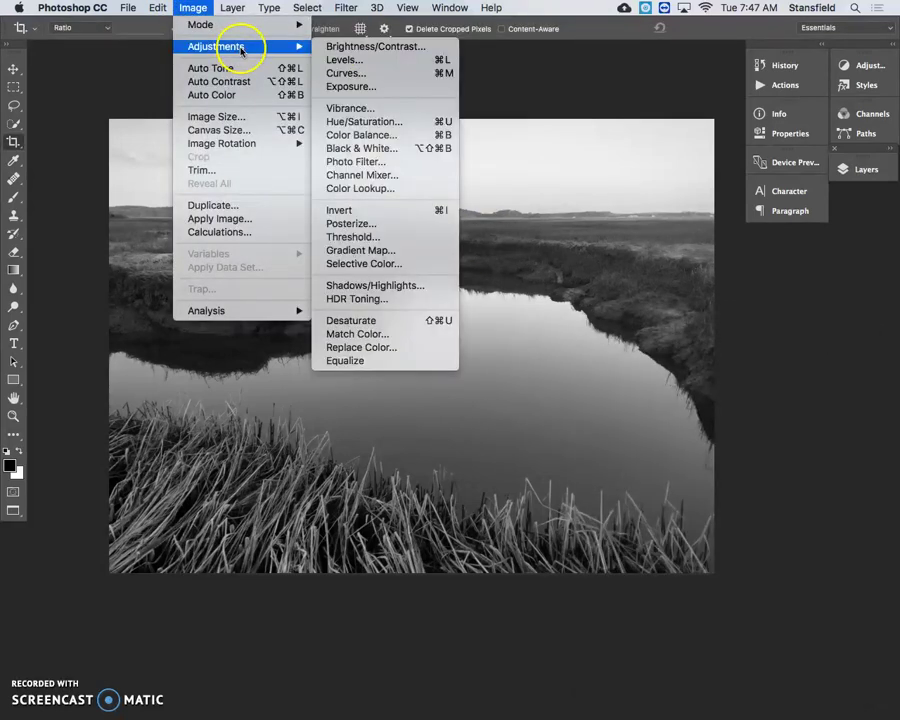
{"action": "left_click", "coordinate": [389, 162]}
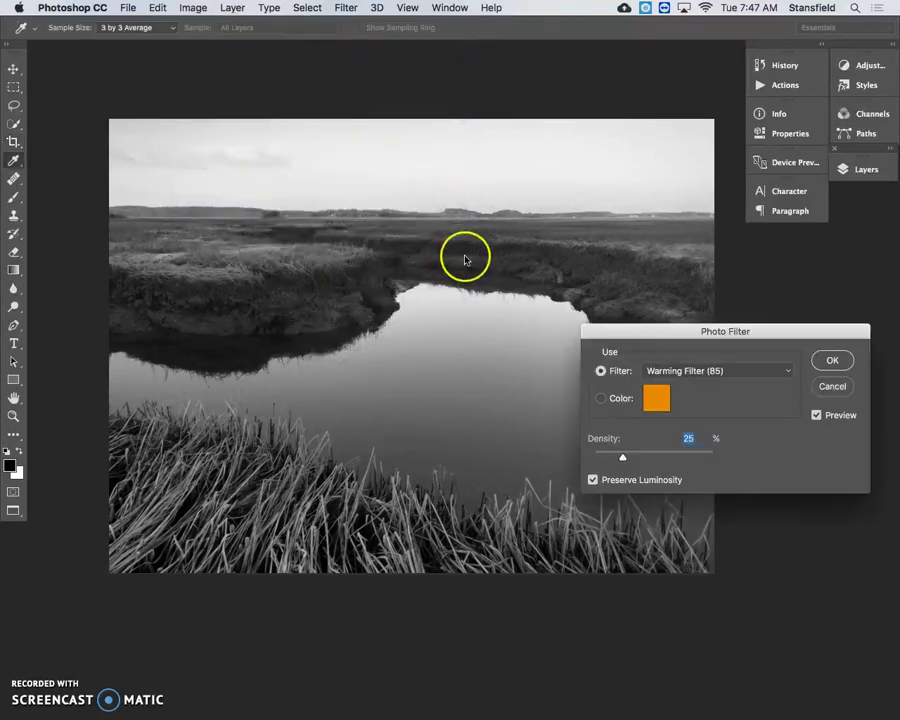
{"action": "left_click", "coordinate": [709, 371]}
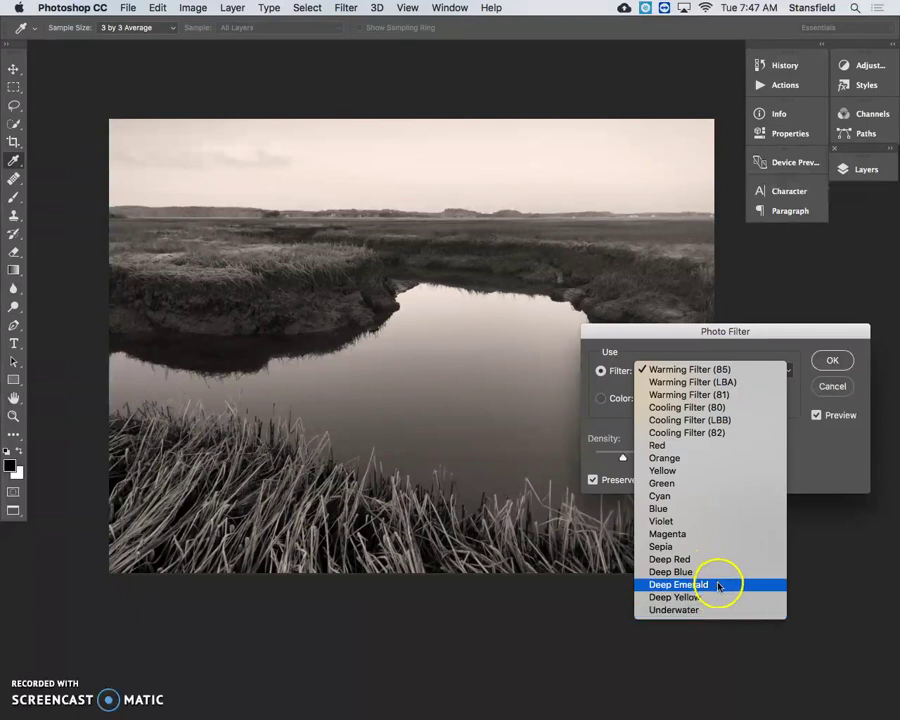
{"action": "left_click", "coordinate": [736, 501]}
{"action": "left_click_drag", "start_coordinate": [624, 457], "coordinate": [645, 457]}
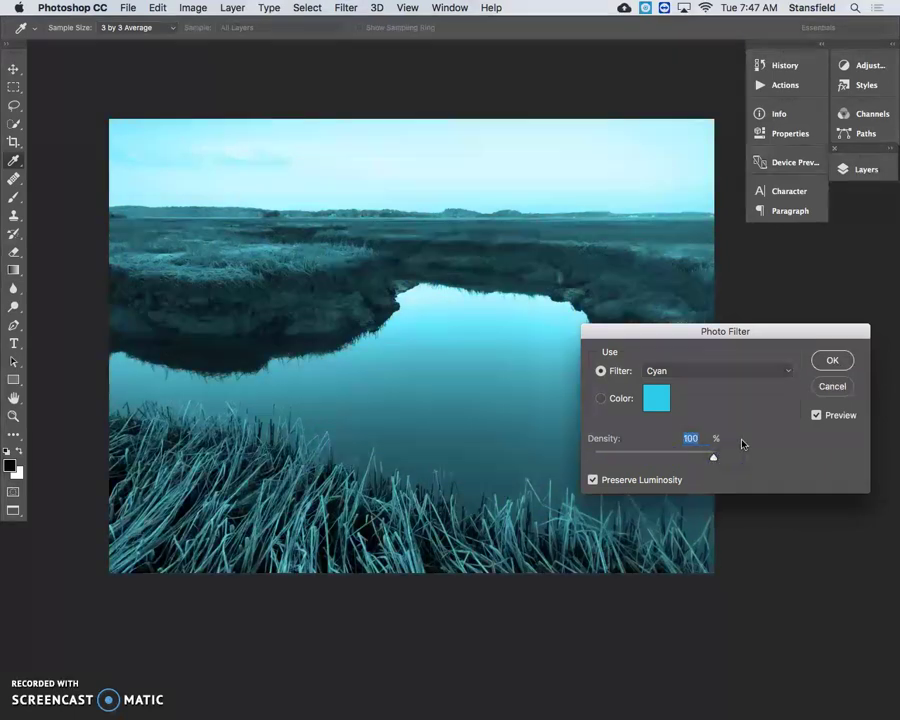
Step: Try Blue, then apply a custom blue filter colour at hue 219 (1d66ea)
{"action": "left_click", "coordinate": [697, 370]}
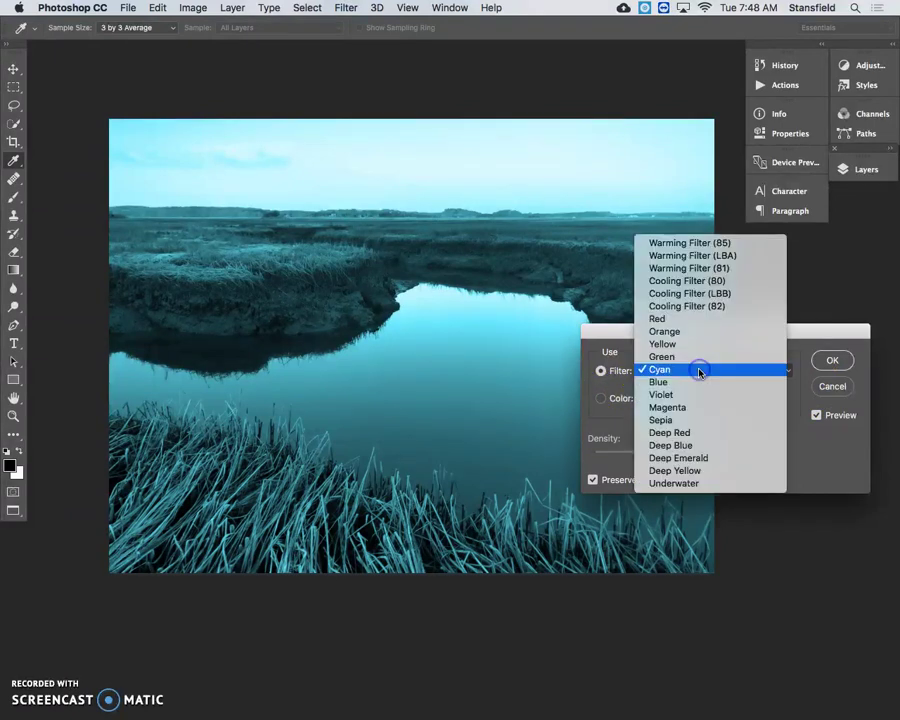
{"action": "left_click", "coordinate": [697, 381]}
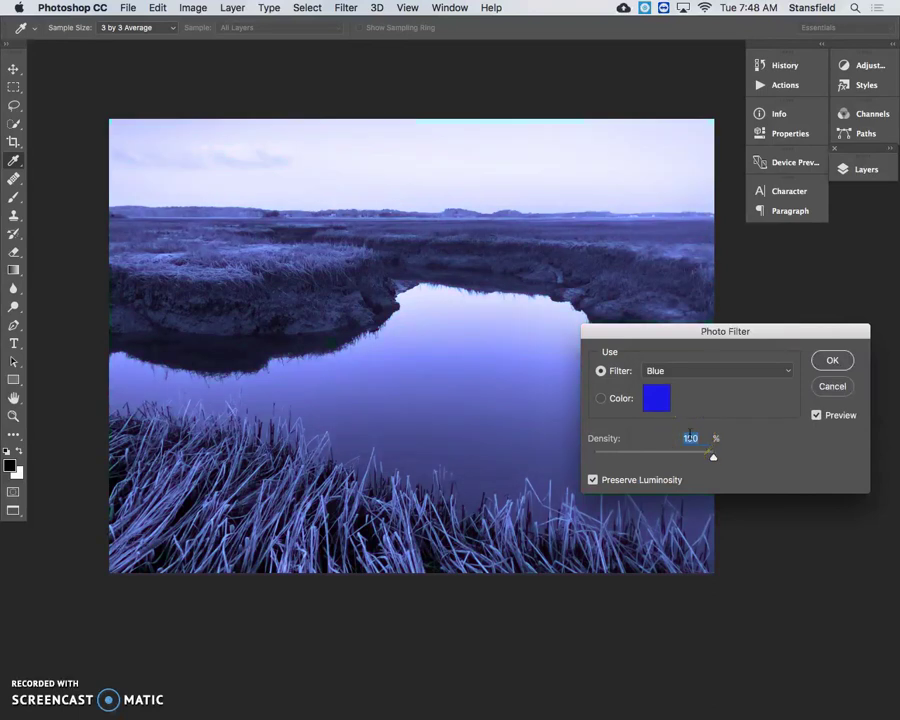
{"action": "left_click", "coordinate": [622, 398]}
{"action": "left_click", "coordinate": [656, 403]}
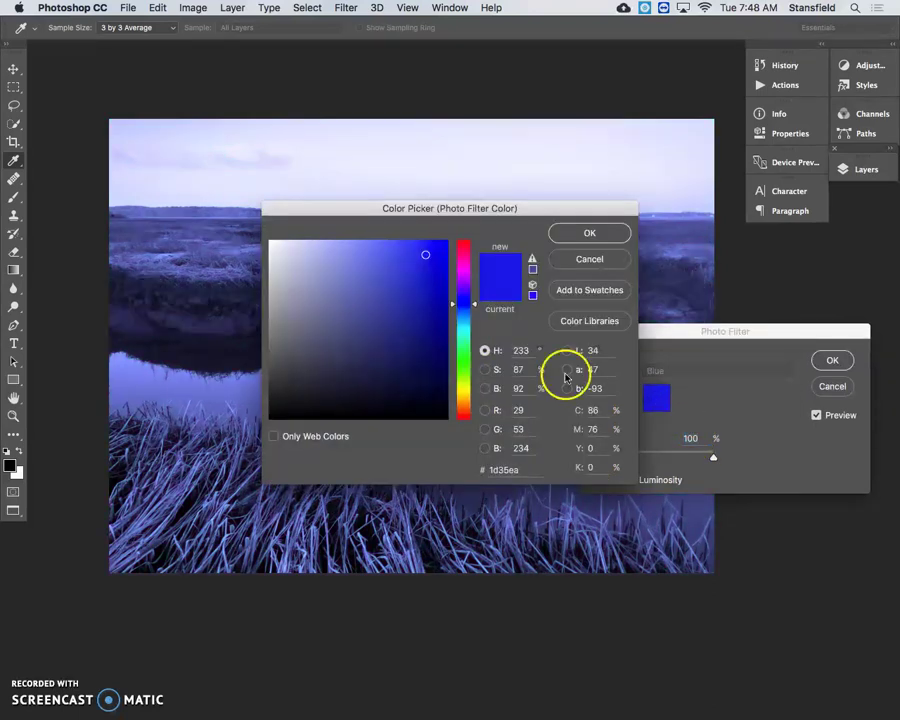
{"action": "left_click_drag", "start_coordinate": [469, 306], "coordinate": [463, 314]}
{"action": "left_click", "coordinate": [596, 236]}
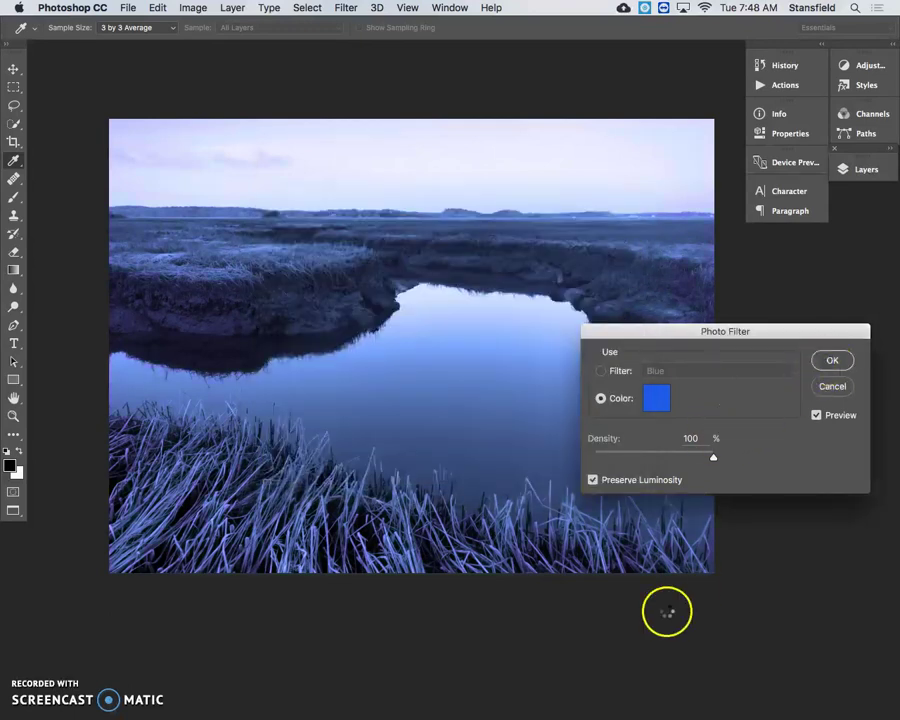
{"action": "key", "text": "Return"}
{"action": "key", "text": "c"}
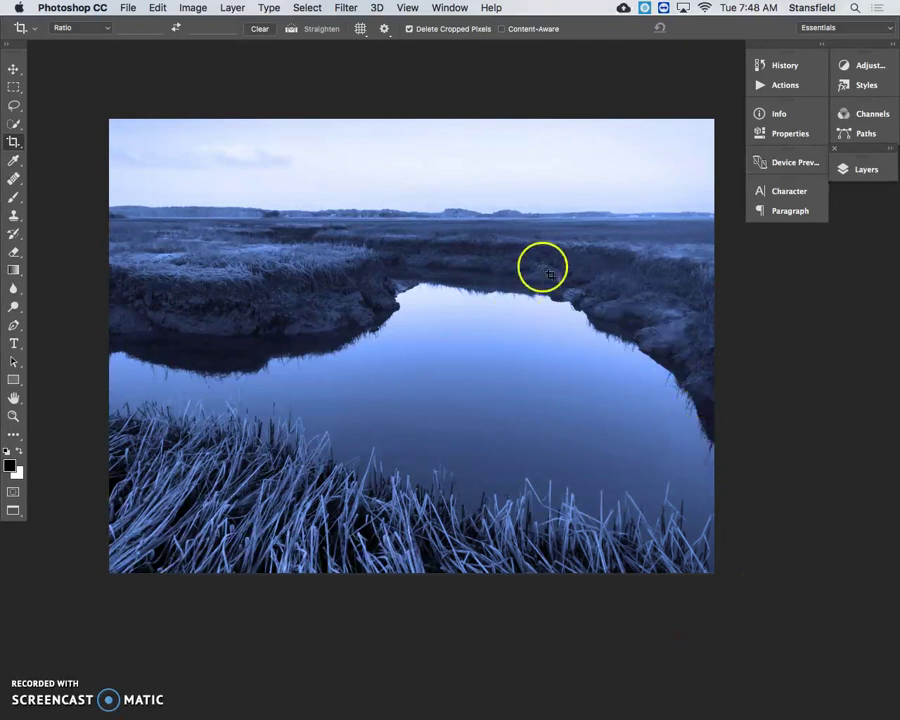
Step: Undo the blue photo filter and the Black & White conversion
{"action": "key", "text": "super+z"}
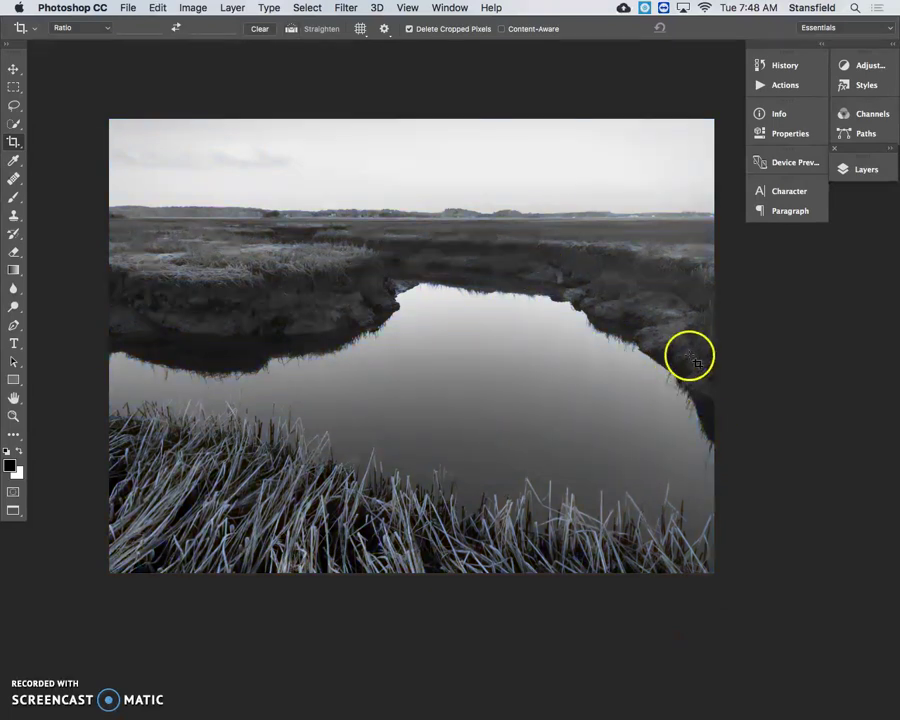
{"action": "key", "text": "super+alt+z"}
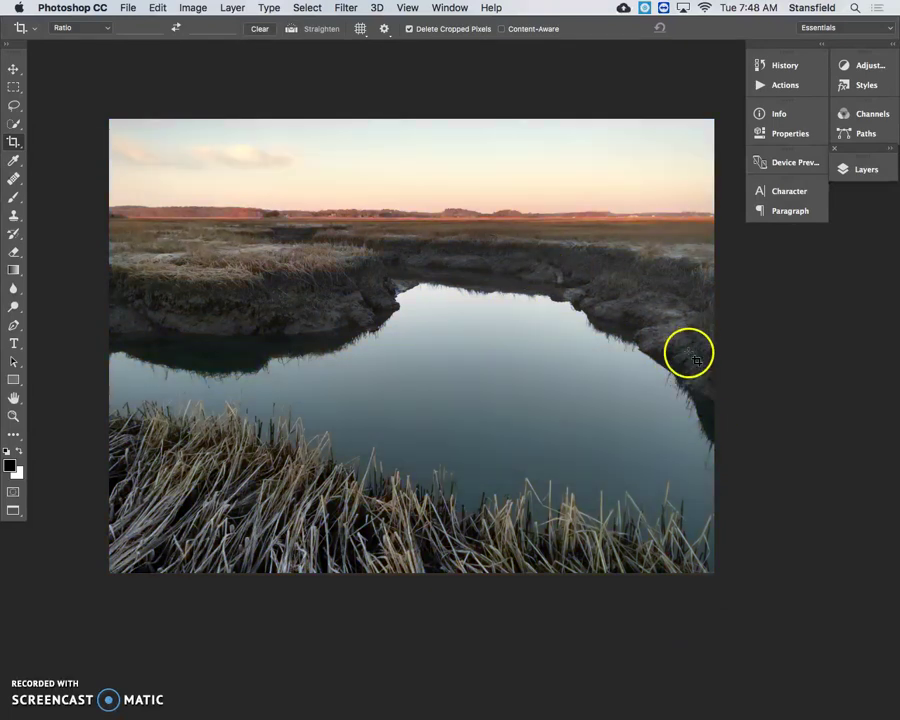
Step: In Black & White, preview Blue Filter, Darker, Green Filter, High Contrast Blue/Red and Infrared presets
{"action": "left_click", "coordinate": [187, 8]}
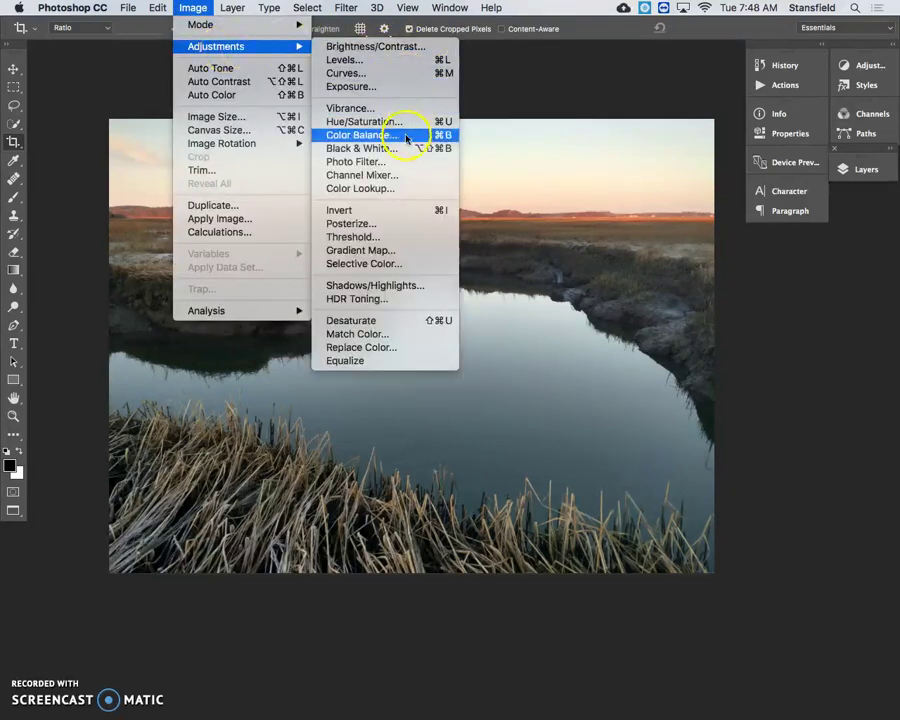
{"action": "left_click", "coordinate": [407, 148]}
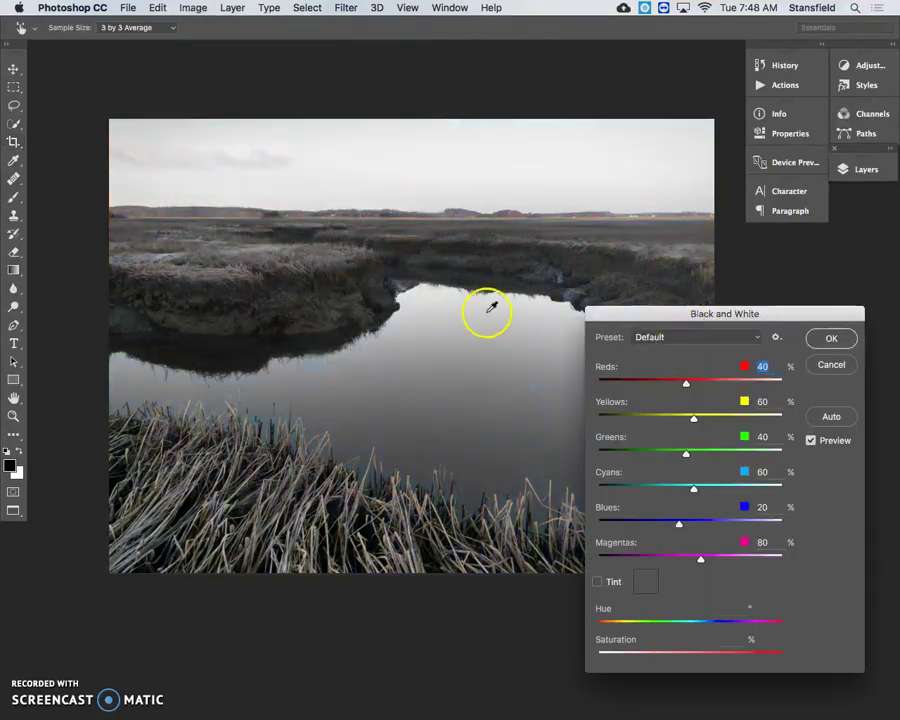
{"action": "left_click", "coordinate": [733, 341]}
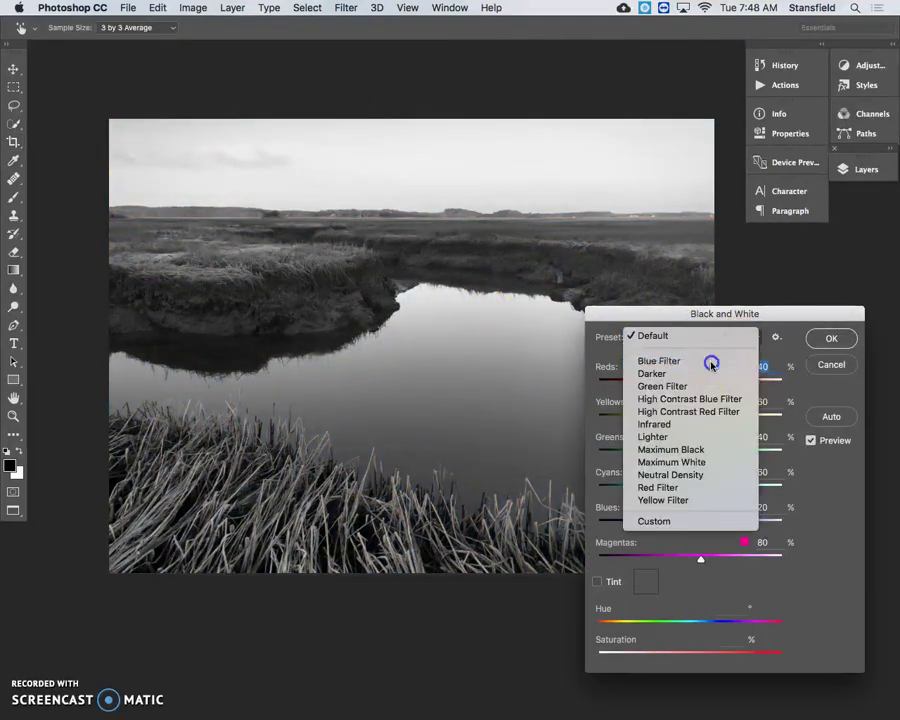
{"action": "left_click", "coordinate": [711, 361]}
{"action": "left_click", "coordinate": [702, 337]}
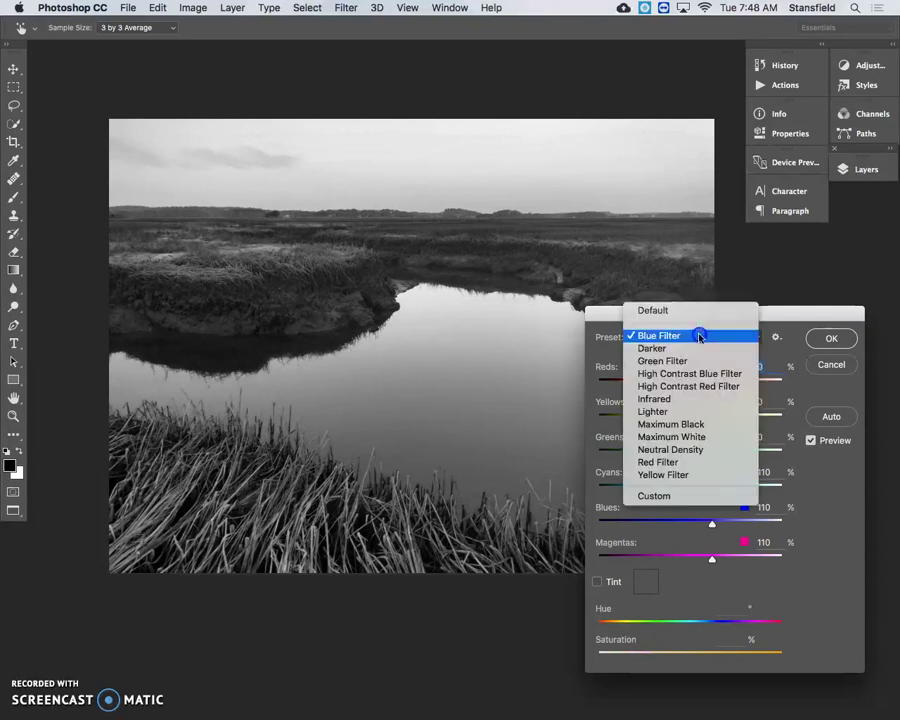
{"action": "left_click", "coordinate": [697, 346]}
{"action": "left_click", "coordinate": [697, 341]}
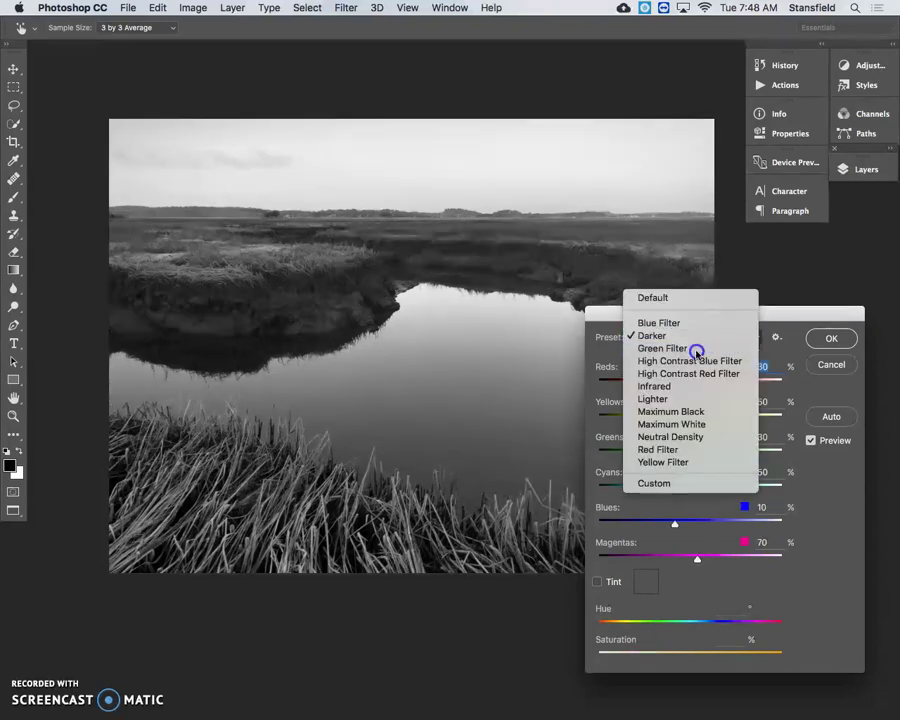
{"action": "left_click", "coordinate": [697, 347]}
{"action": "left_click", "coordinate": [735, 341]}
{"action": "left_click", "coordinate": [731, 350]}
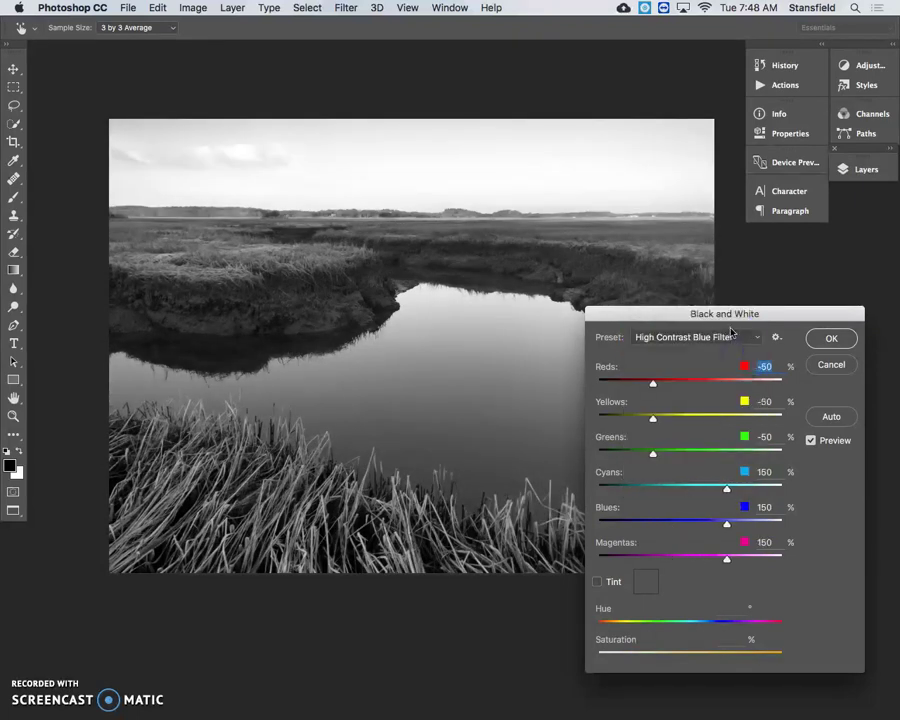
{"action": "left_click", "coordinate": [720, 338]}
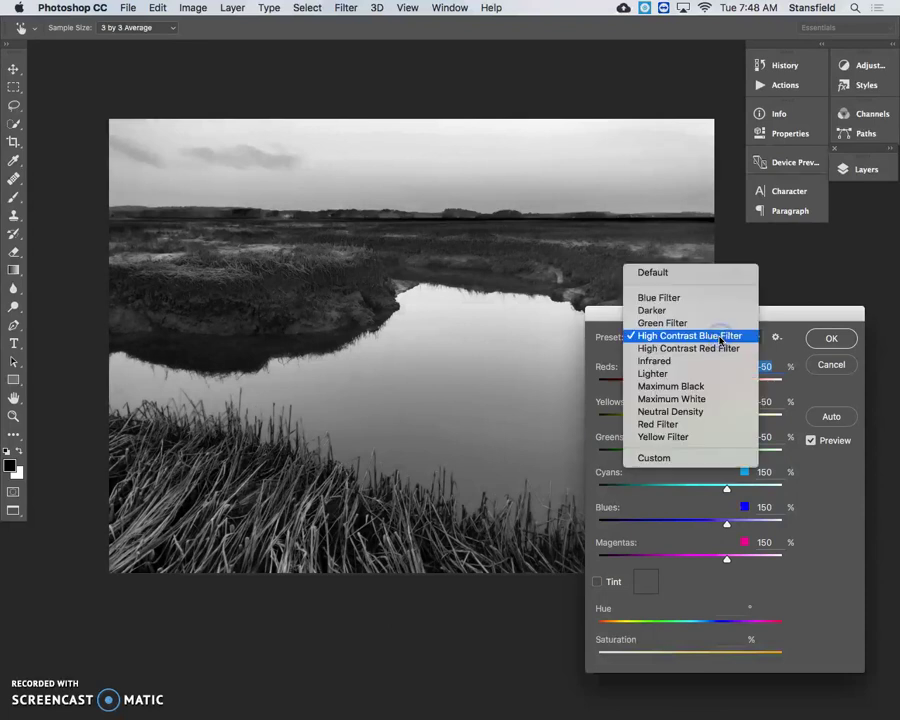
{"action": "left_click", "coordinate": [717, 348]}
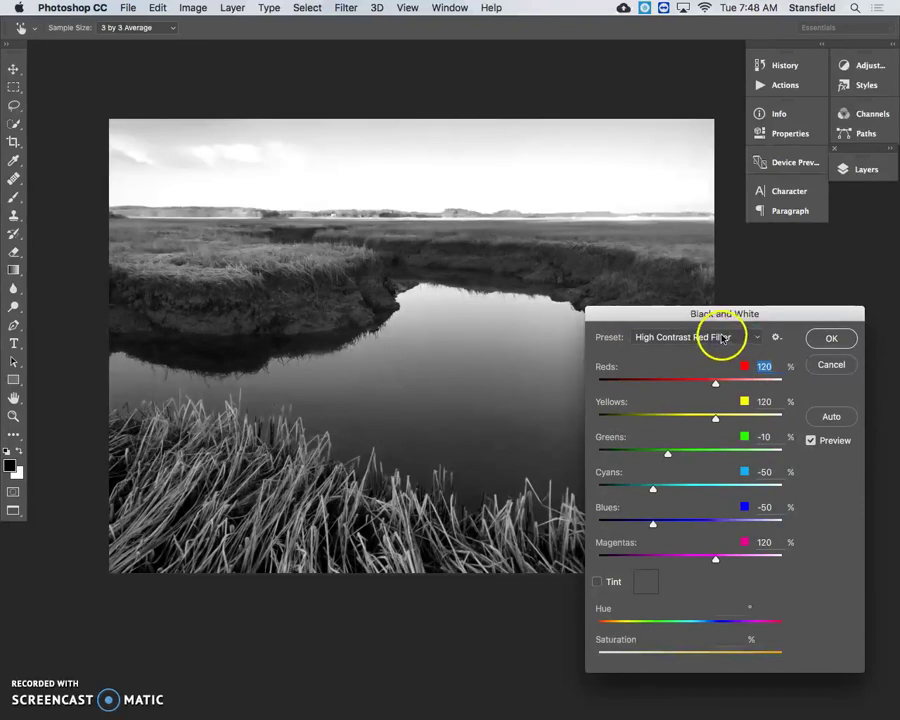
{"action": "left_click", "coordinate": [722, 339]}
{"action": "left_click", "coordinate": [718, 348]}
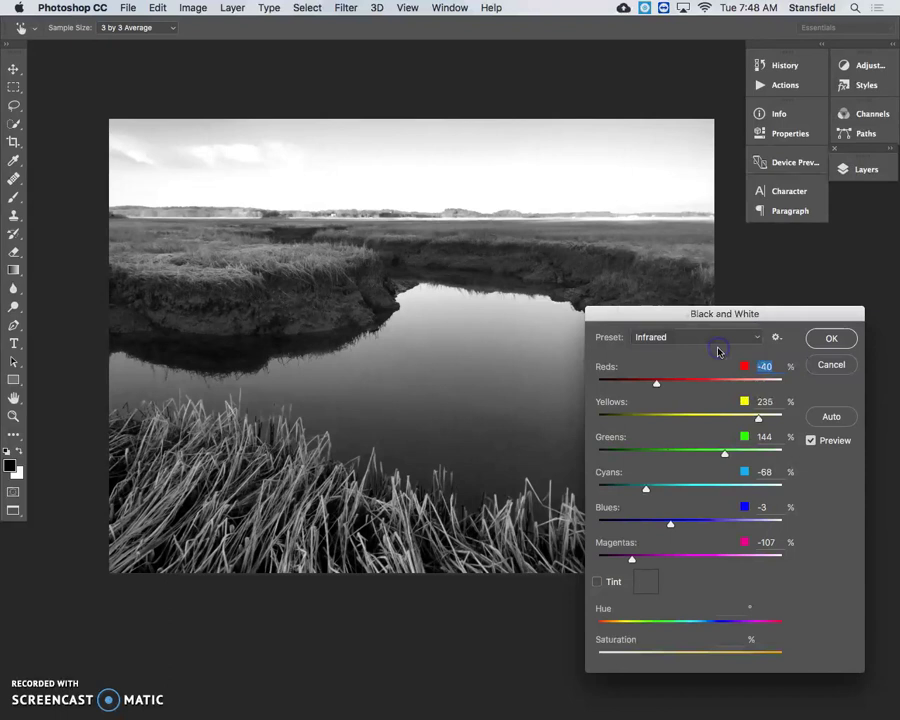
Step: Preview the Lighter, Maximum Black, Maximum White, Neutral Density, Red Filter and Yellow Filter presets
{"action": "left_click", "coordinate": [713, 345]}
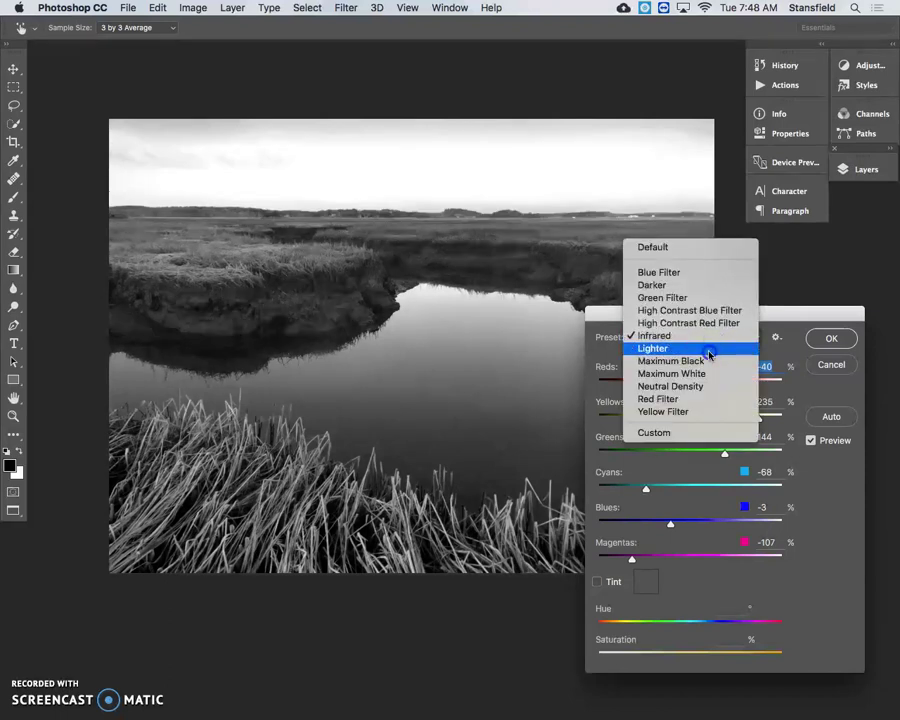
{"action": "left_click", "coordinate": [713, 350]}
{"action": "left_click", "coordinate": [716, 342]}
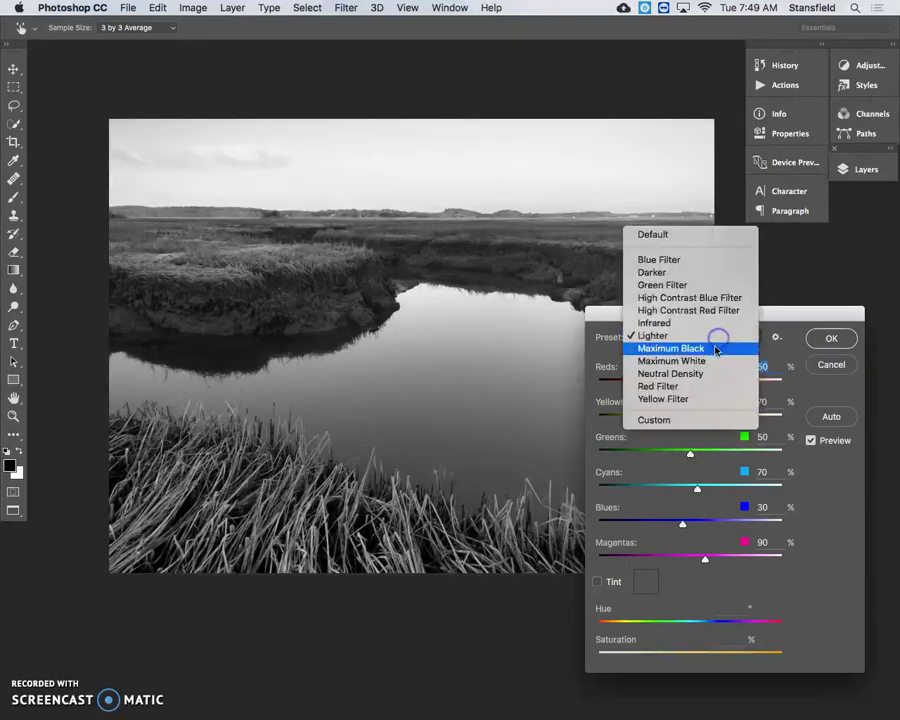
{"action": "left_click", "coordinate": [715, 346]}
{"action": "left_click", "coordinate": [727, 337]}
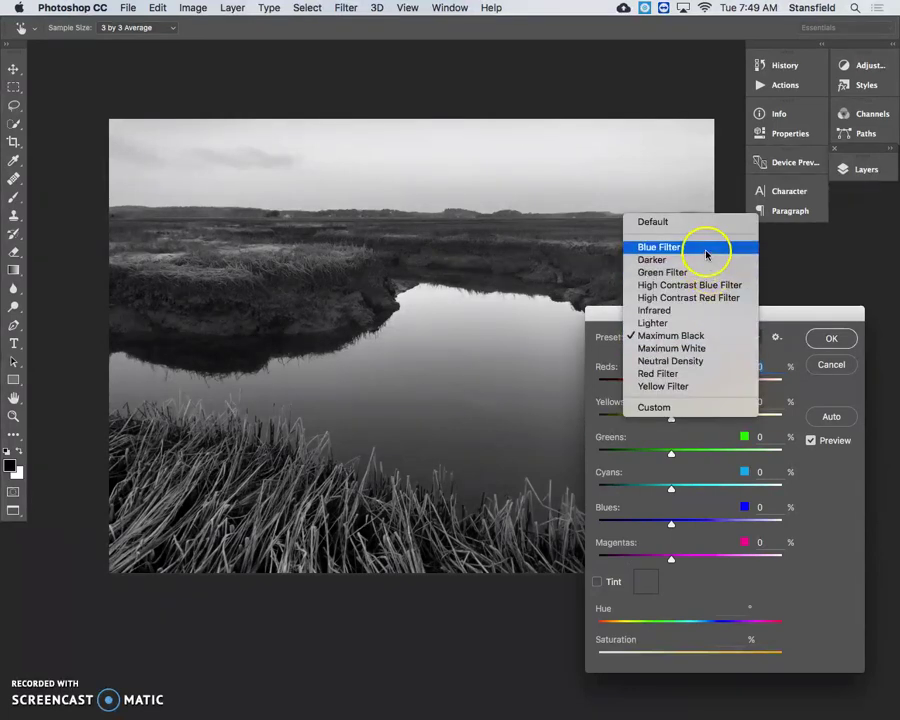
{"action": "left_click", "coordinate": [697, 348]}
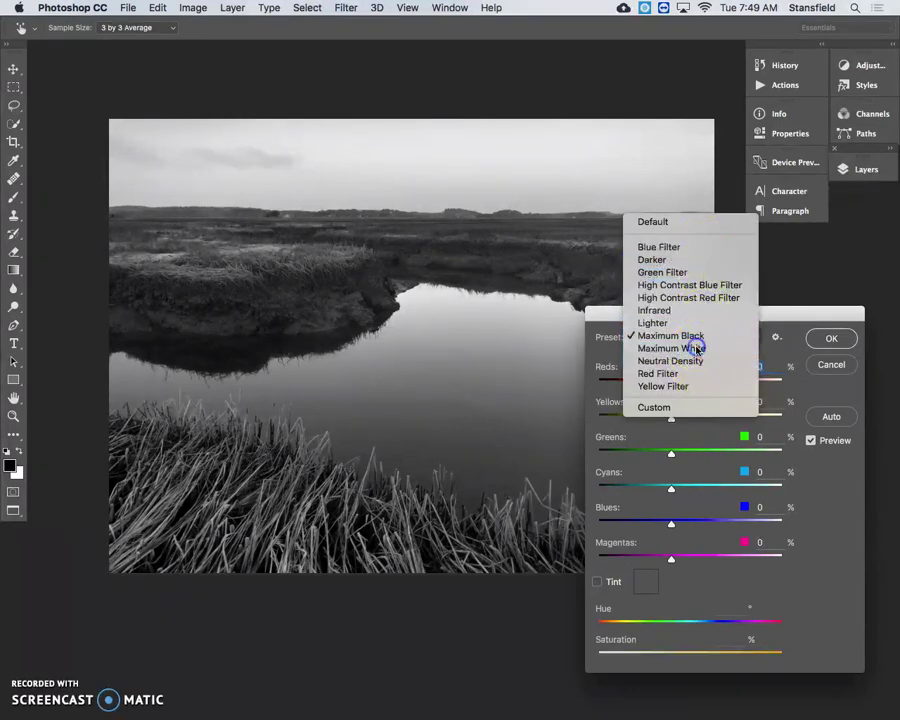
{"action": "left_click", "coordinate": [719, 337]}
{"action": "left_click", "coordinate": [717, 350]}
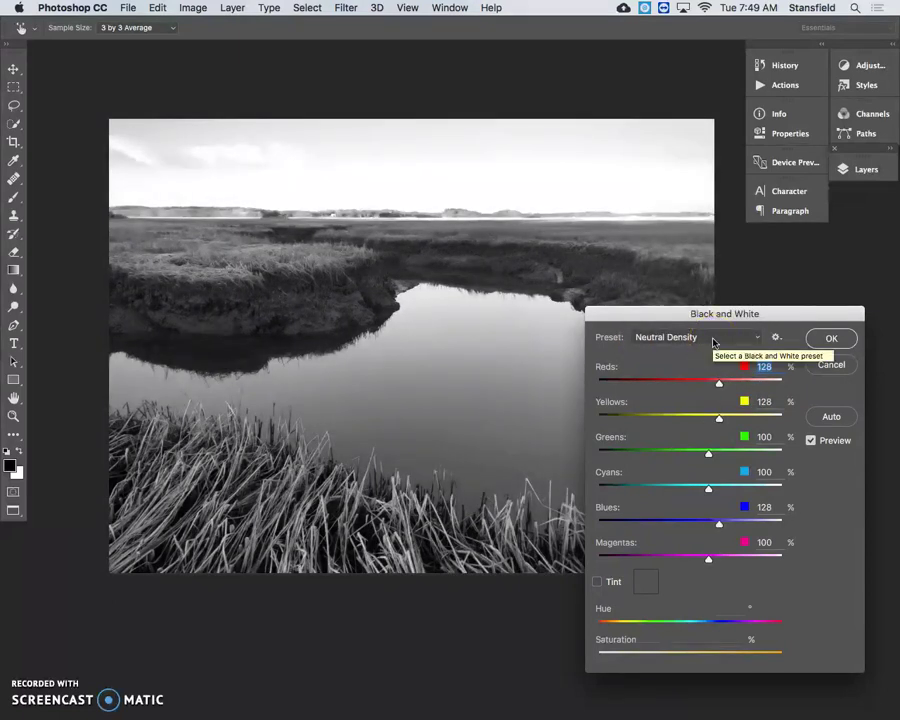
{"action": "left_click", "coordinate": [713, 341]}
{"action": "left_click", "coordinate": [709, 348]}
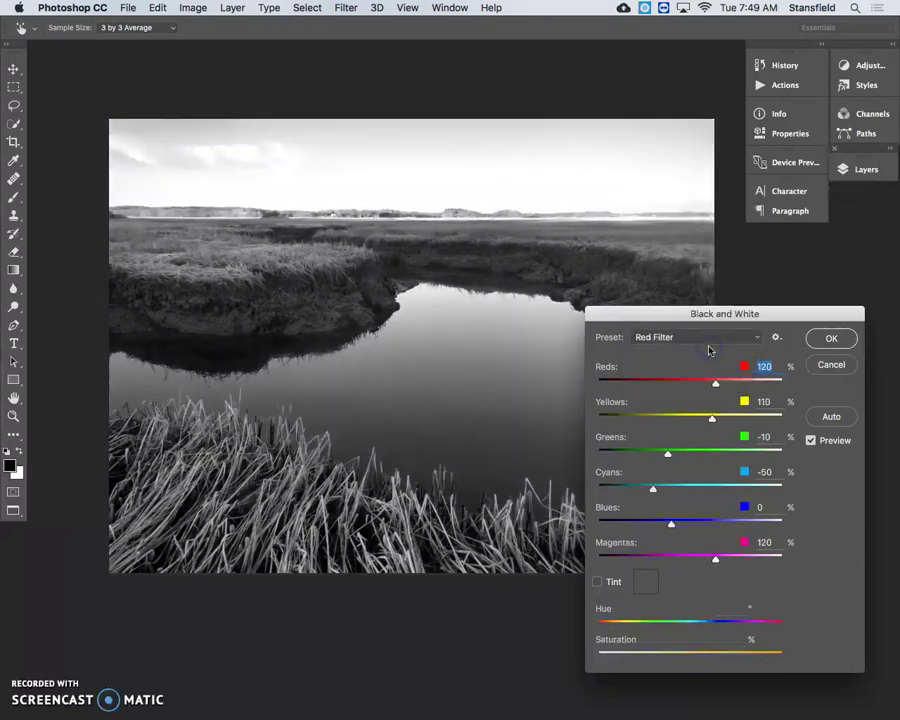
{"action": "left_click", "coordinate": [716, 337]}
{"action": "left_click", "coordinate": [713, 346]}
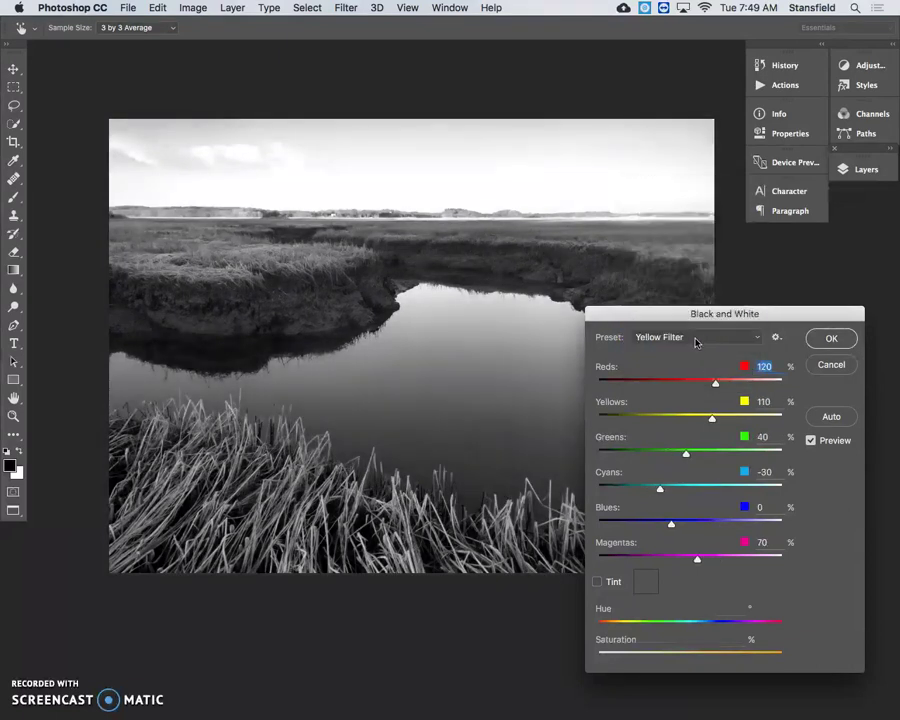
Step: Recheck High Contrast and Red Filter presets, then apply the Default preset
{"action": "left_click", "coordinate": [696, 343]}
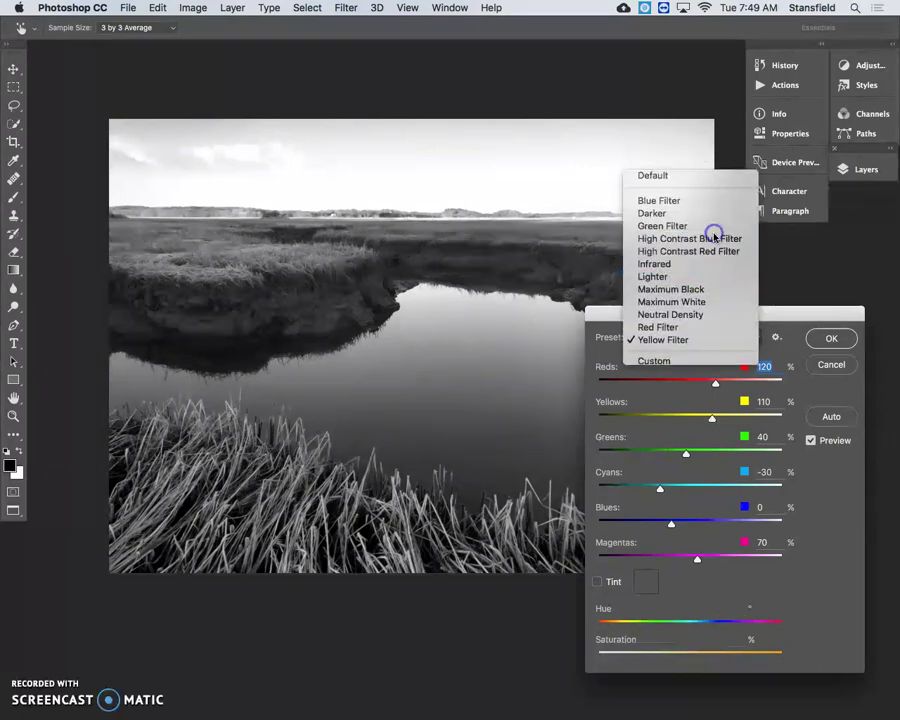
{"action": "left_click", "coordinate": [658, 232]}
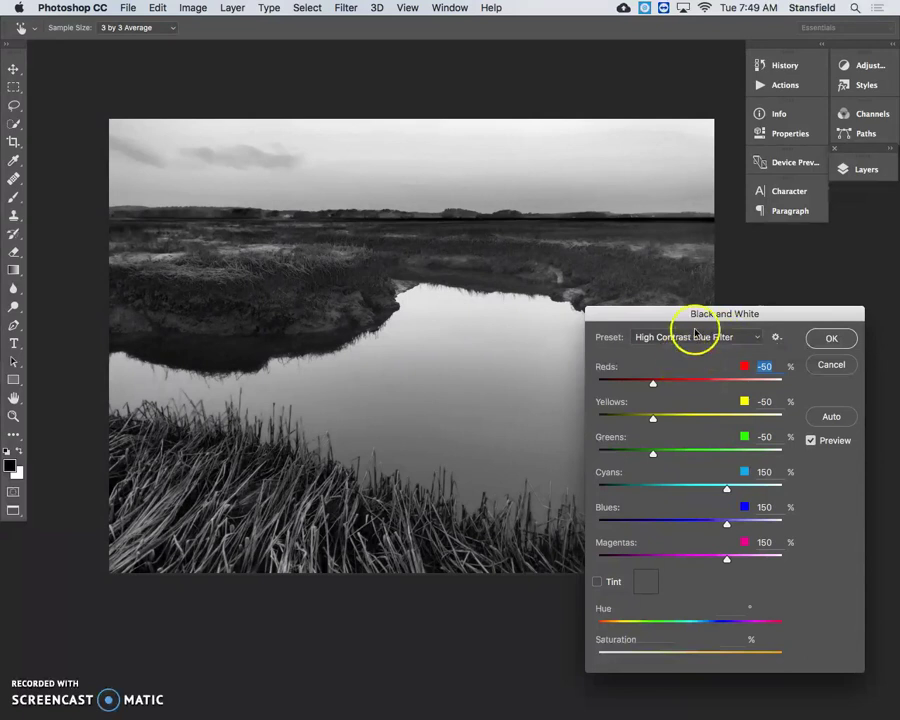
{"action": "left_click", "coordinate": [706, 337]}
{"action": "left_click", "coordinate": [691, 348]}
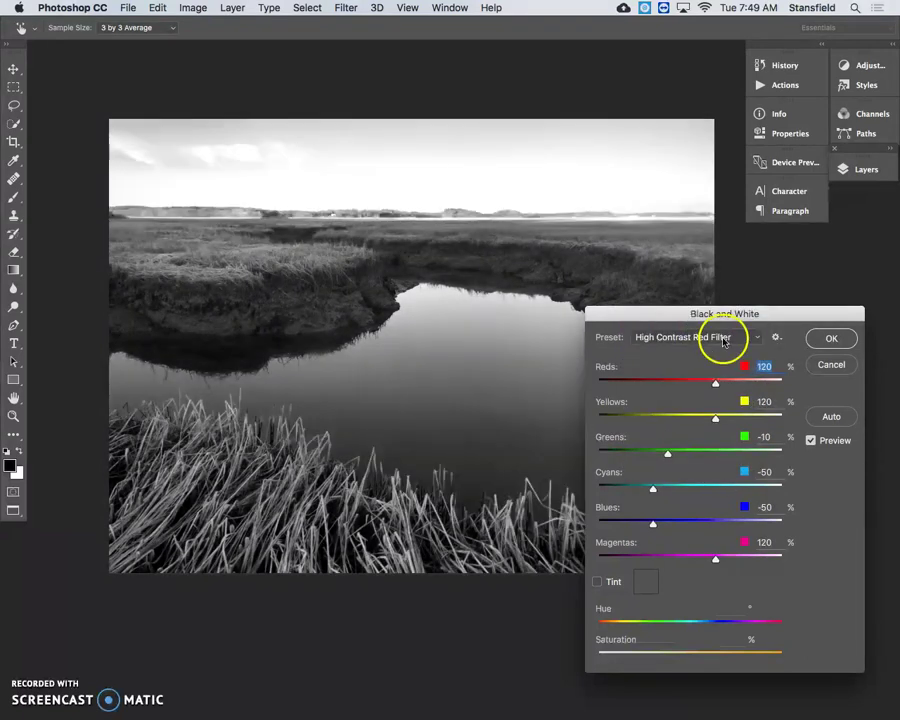
{"action": "left_click", "coordinate": [724, 341]}
{"action": "left_click", "coordinate": [714, 412]}
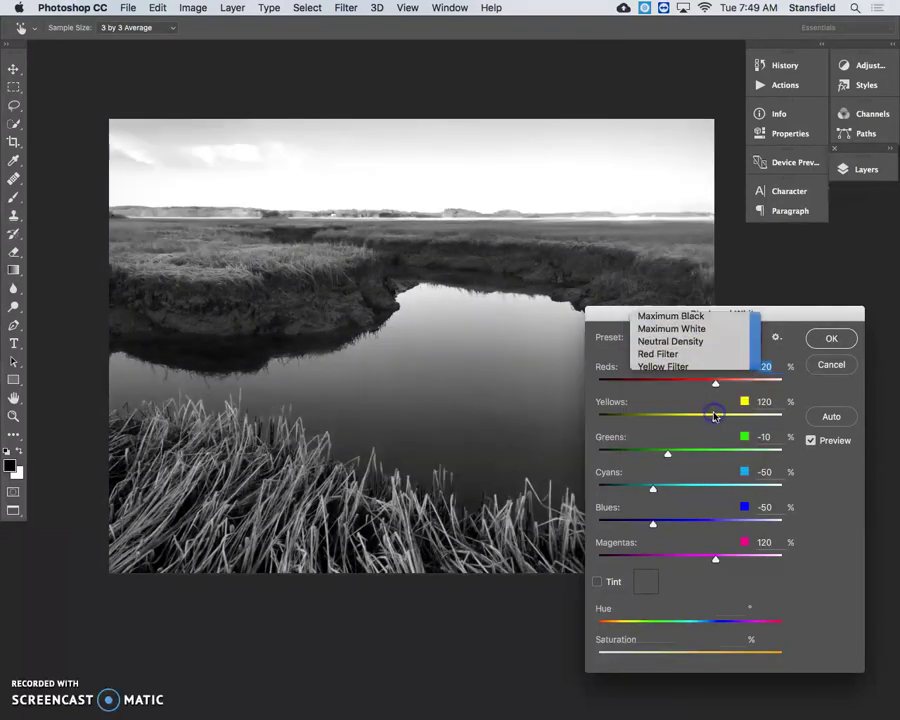
{"action": "left_click", "coordinate": [699, 340]}
{"action": "left_click", "coordinate": [749, 187]}
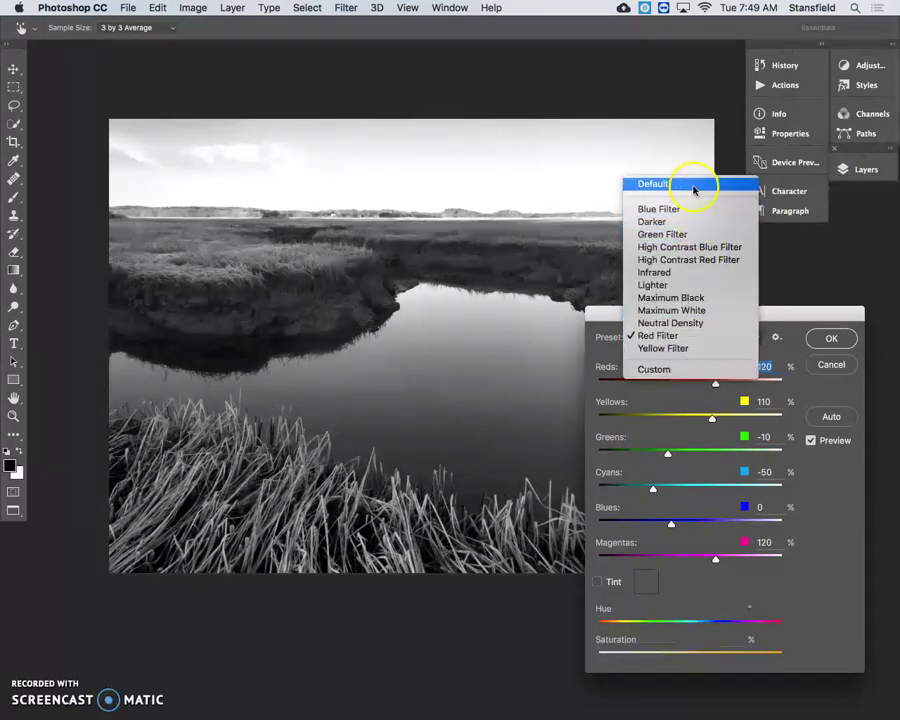
{"action": "left_click", "coordinate": [660, 330]}
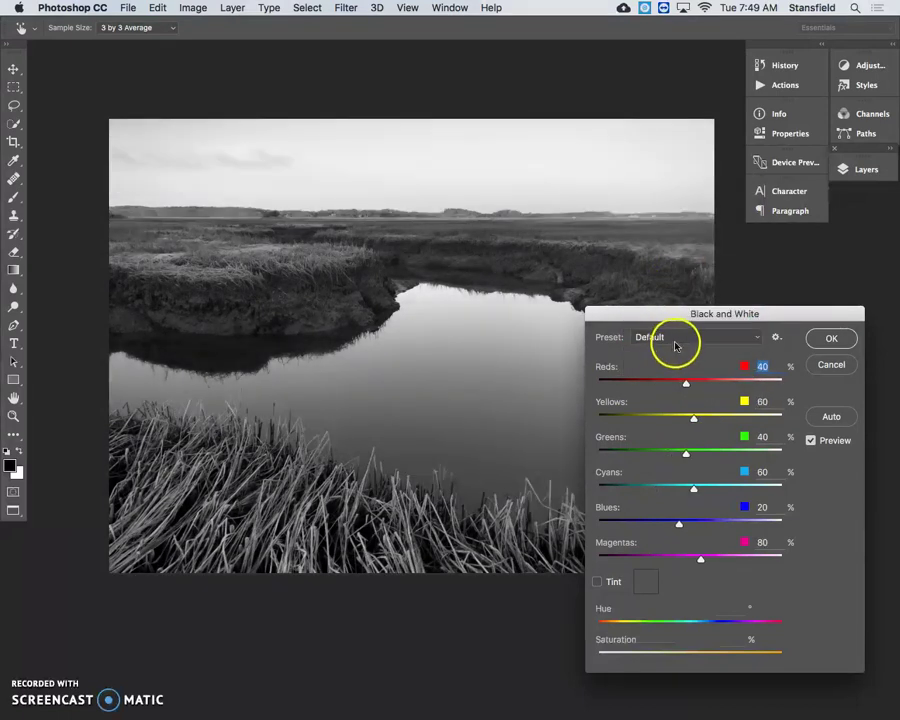
{"action": "left_click", "coordinate": [833, 340]}
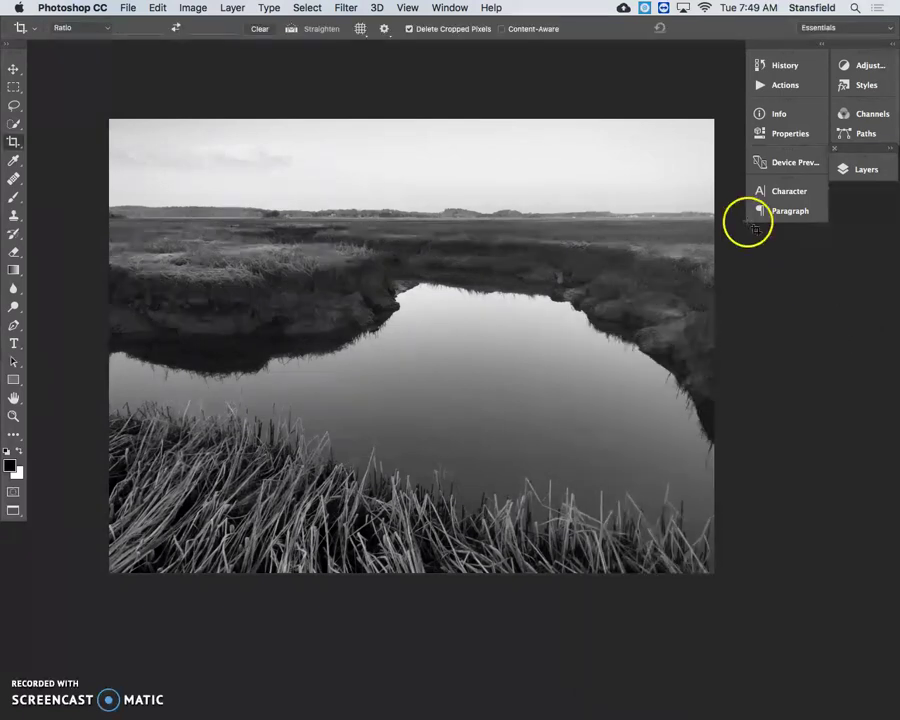
{"action": "left_click", "coordinate": [193, 9]}
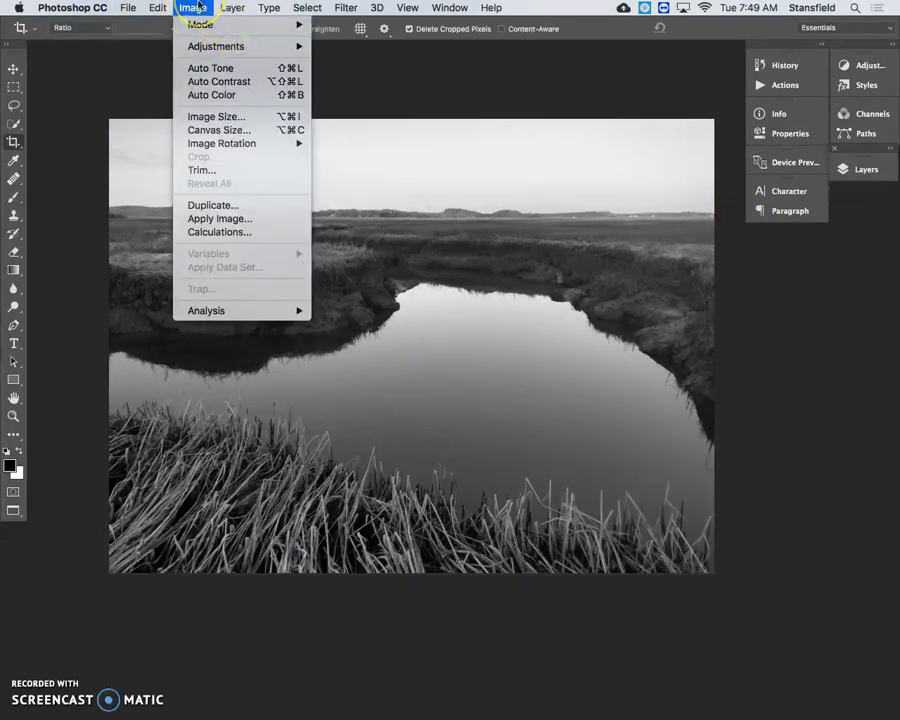
{"action": "mouse_move", "coordinate": [167, 45]}
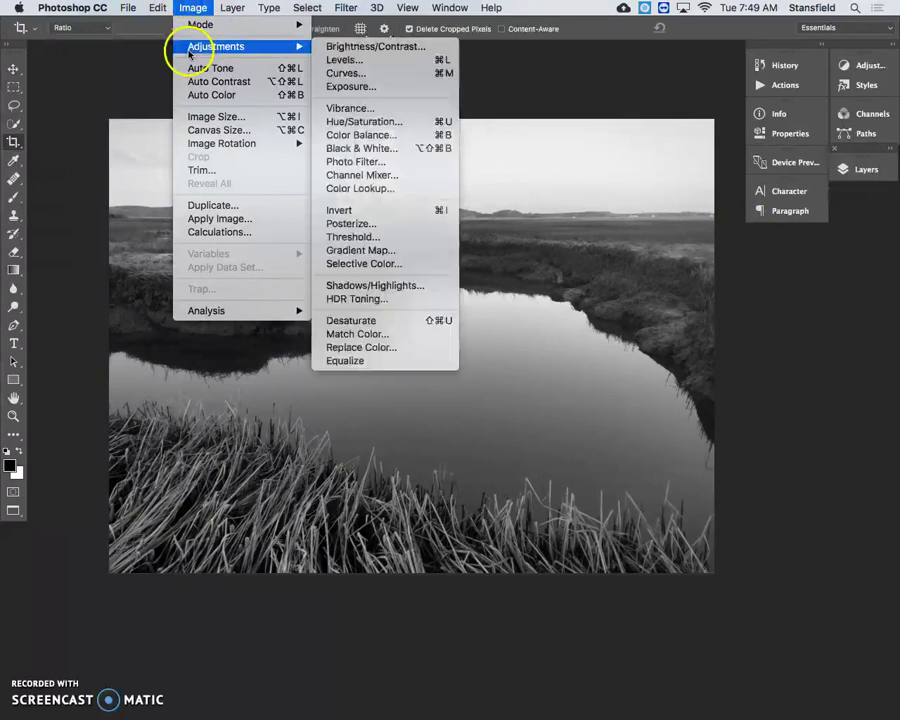
{"action": "left_click", "coordinate": [372, 74]}
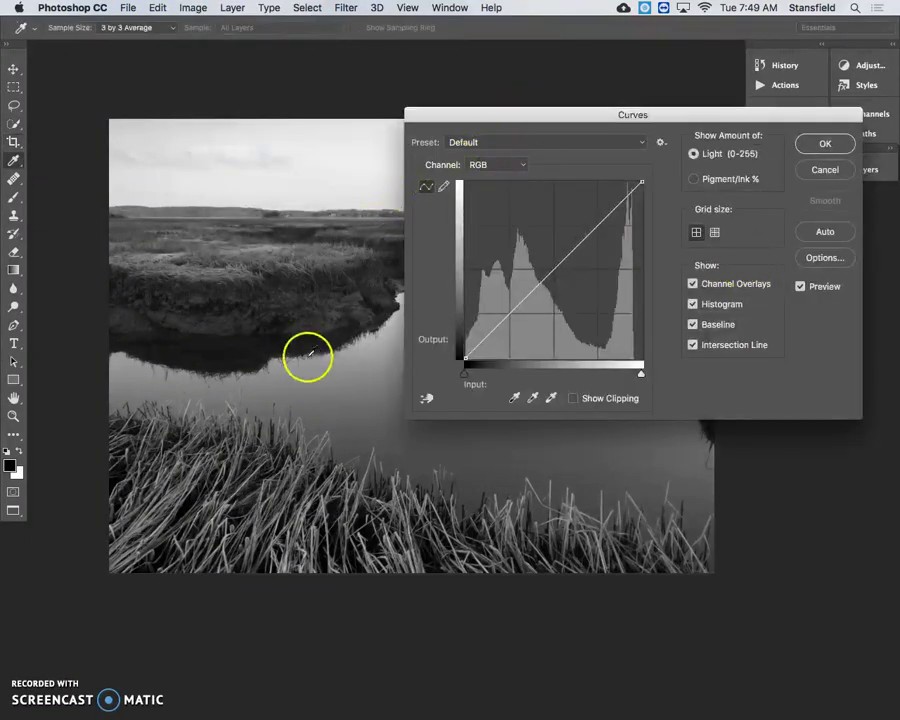
{"action": "scroll", "coordinate": [296, 380], "scroll_direction": "up", "scroll_amount": 3}
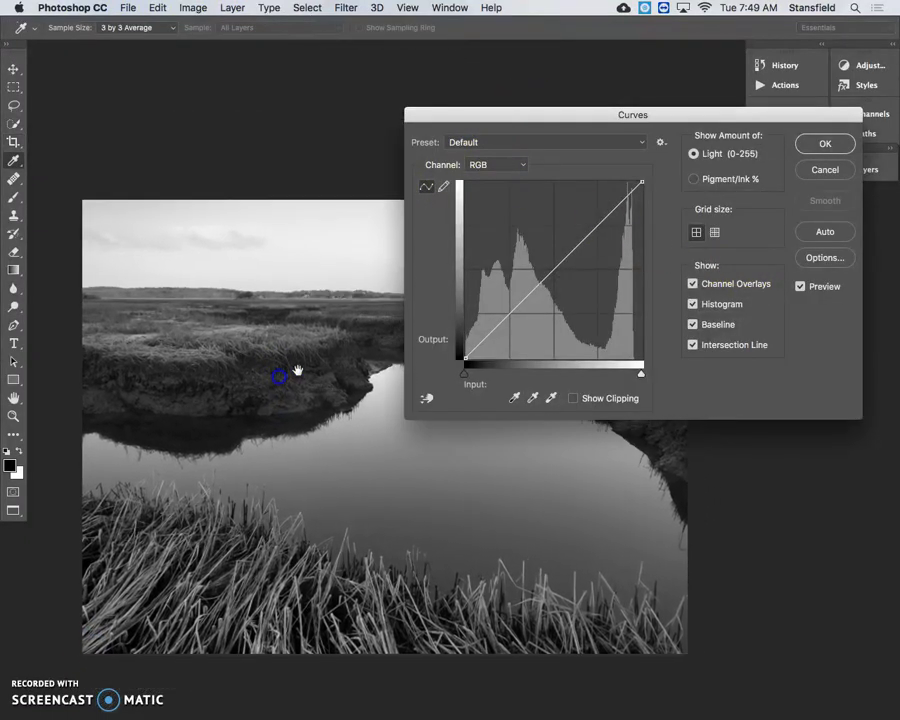
{"action": "left_click_drag", "start_coordinate": [524, 113], "coordinate": [592, 6]}
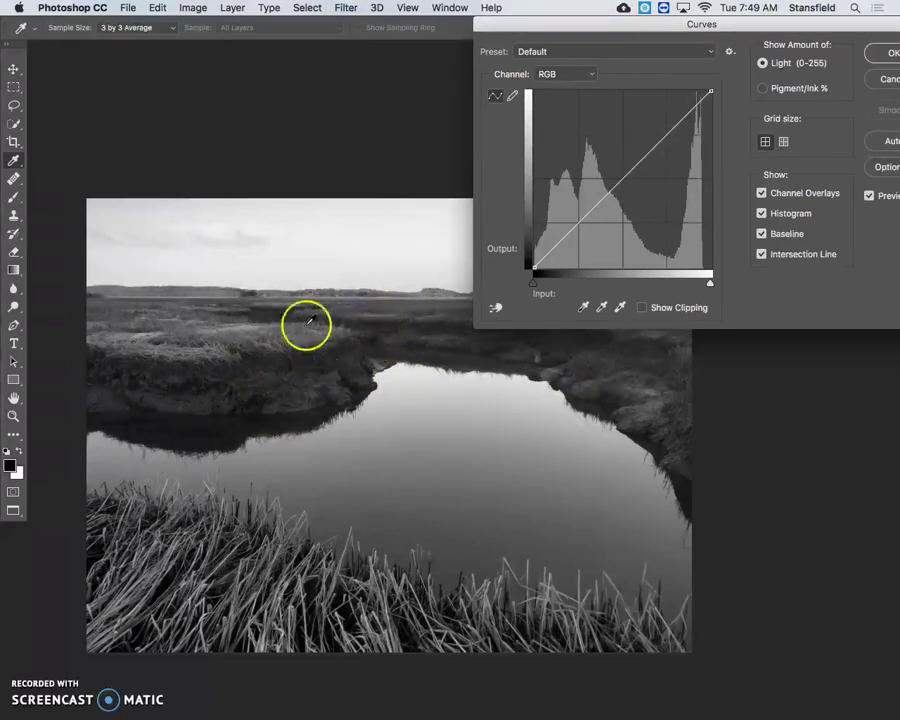
{"action": "left_click", "coordinate": [295, 372], "text": "super"}
{"action": "left_click", "coordinate": [290, 366], "text": "super"}
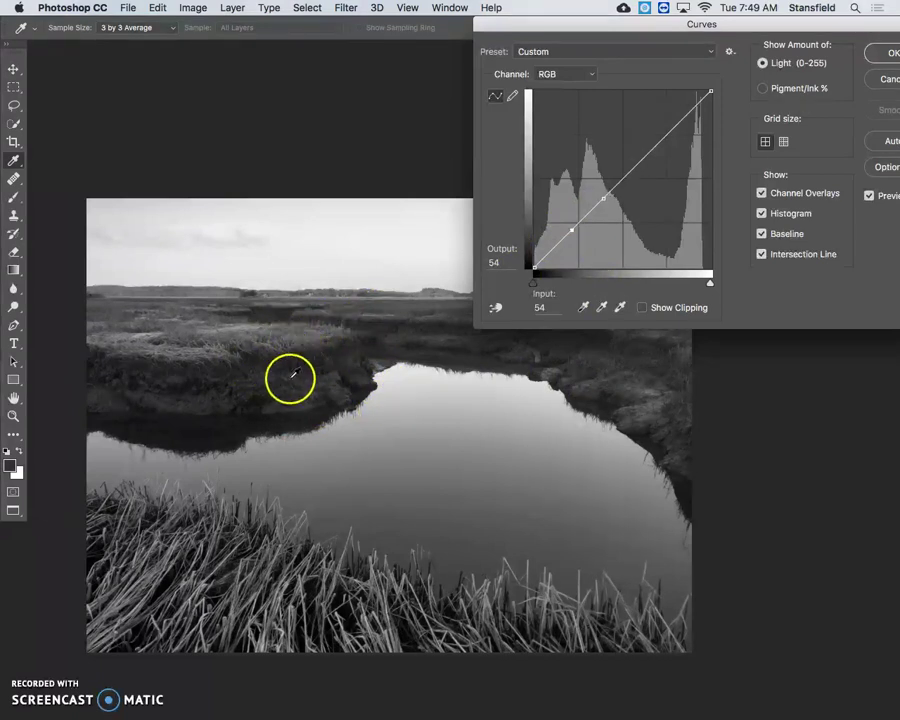
{"action": "left_click", "coordinate": [569, 234]}
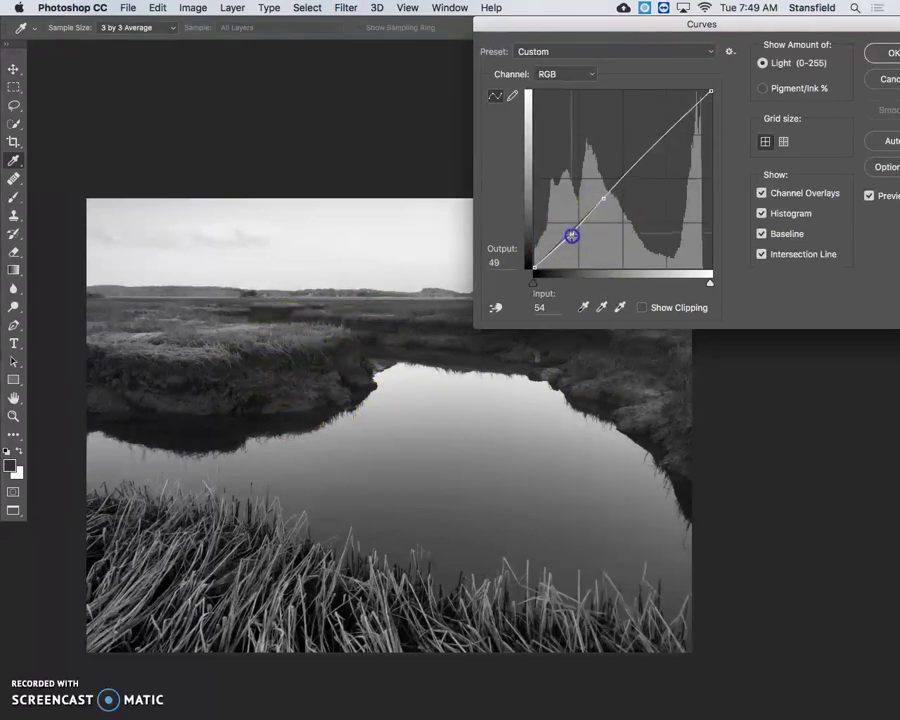
{"action": "left_click_drag", "start_coordinate": [603, 200], "coordinate": [602, 186]}
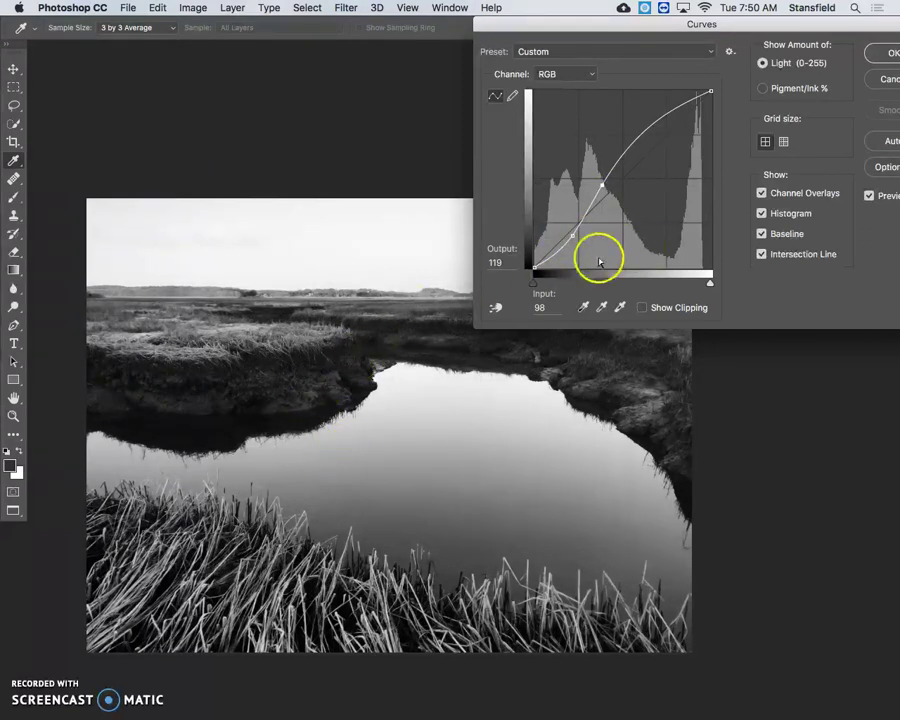
{"action": "mouse_move", "coordinate": [349, 436]}
{"action": "left_mouse_down"}
{"action": "mouse_move", "coordinate": [176, 414]}
{"action": "mouse_move", "coordinate": [345, 414]}
{"action": "left_mouse_up"}
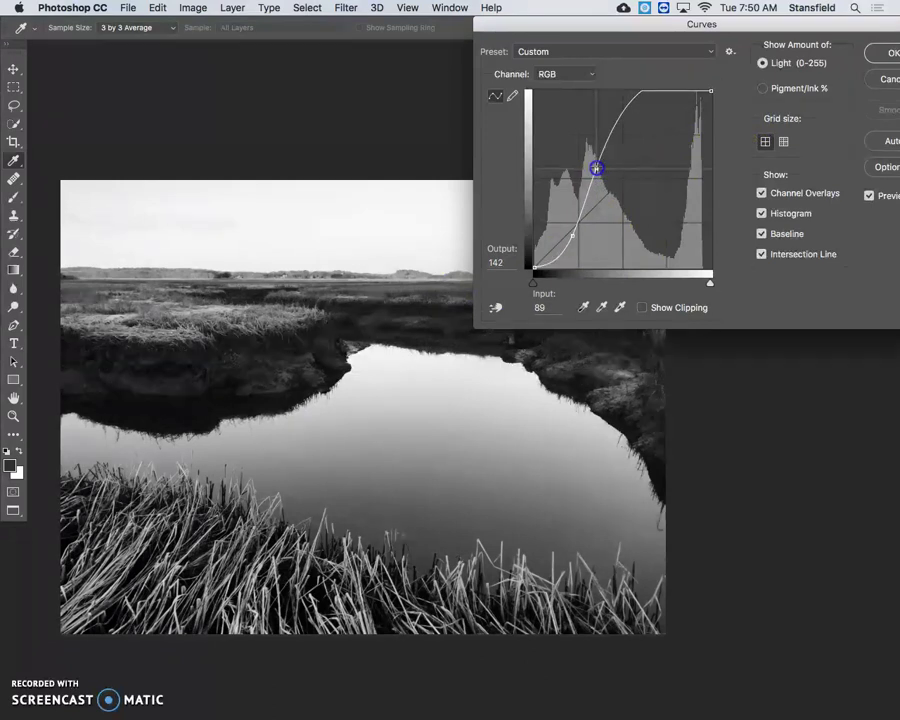
{"action": "left_click_drag", "start_coordinate": [572, 234], "coordinate": [572, 231]}
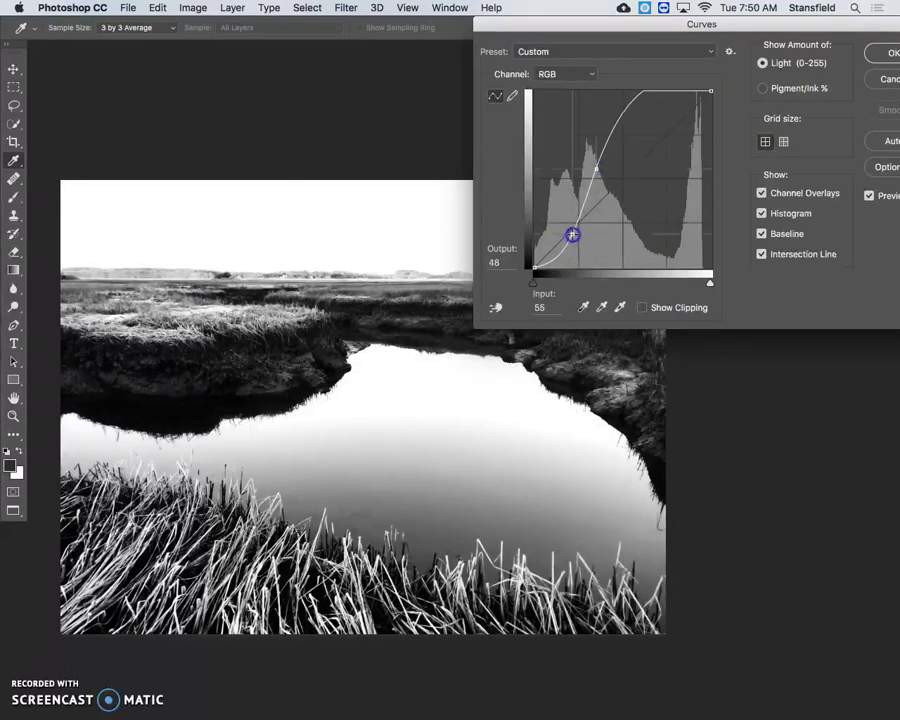
{"action": "left_click_drag", "start_coordinate": [594, 172], "coordinate": [594, 179]}
{"action": "left_click", "coordinate": [886, 79]}
{"action": "key", "text": "c"}
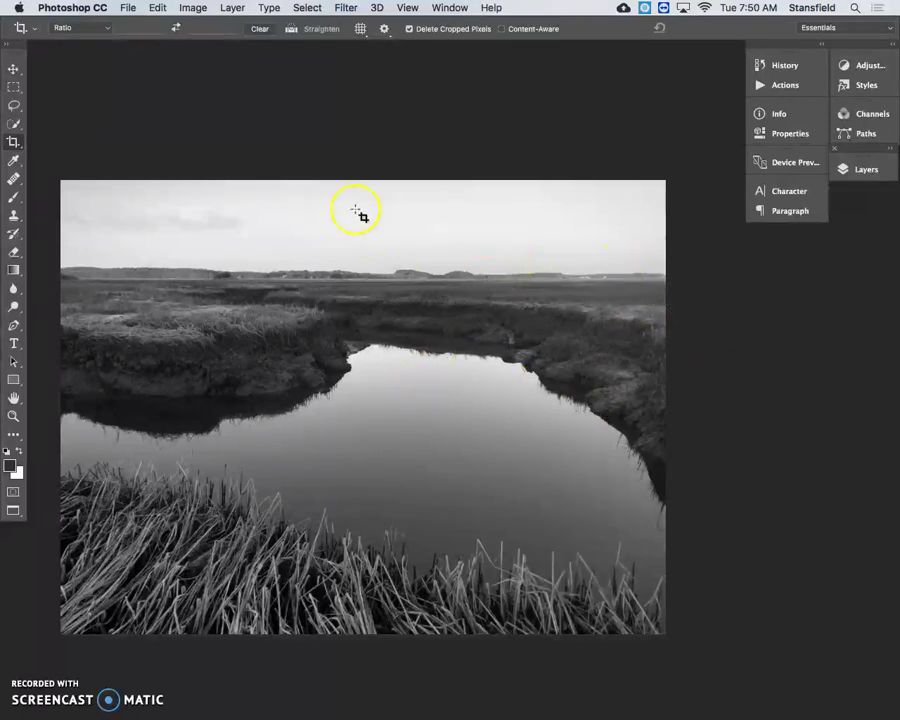
Step: Set Brightness/Contrast to 15 and 48, compare with Preview, and apply
{"action": "left_click", "coordinate": [194, 8]}
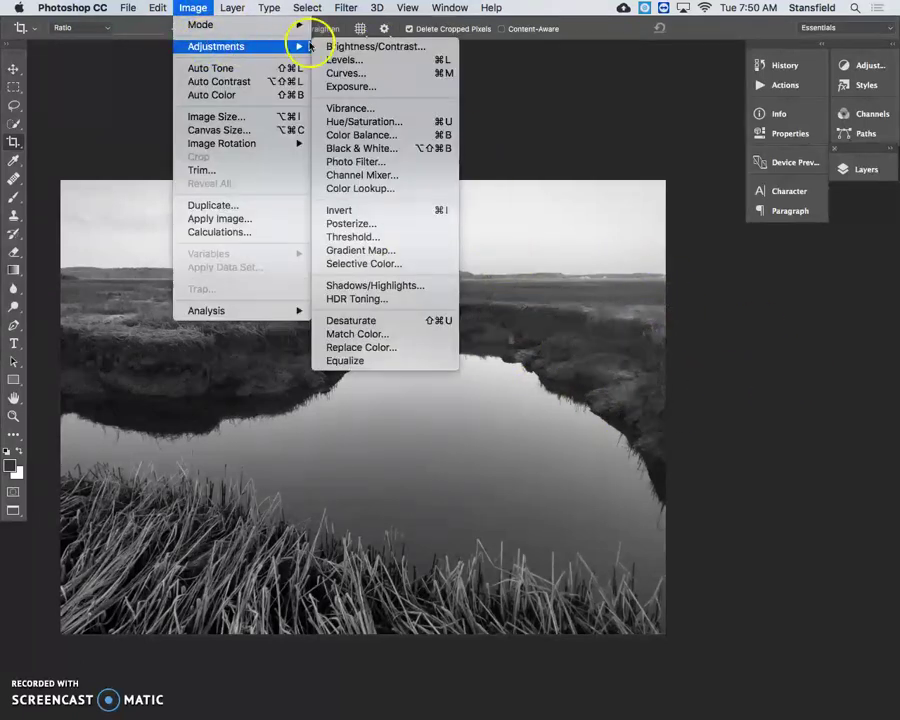
{"action": "left_click", "coordinate": [658, 130]}
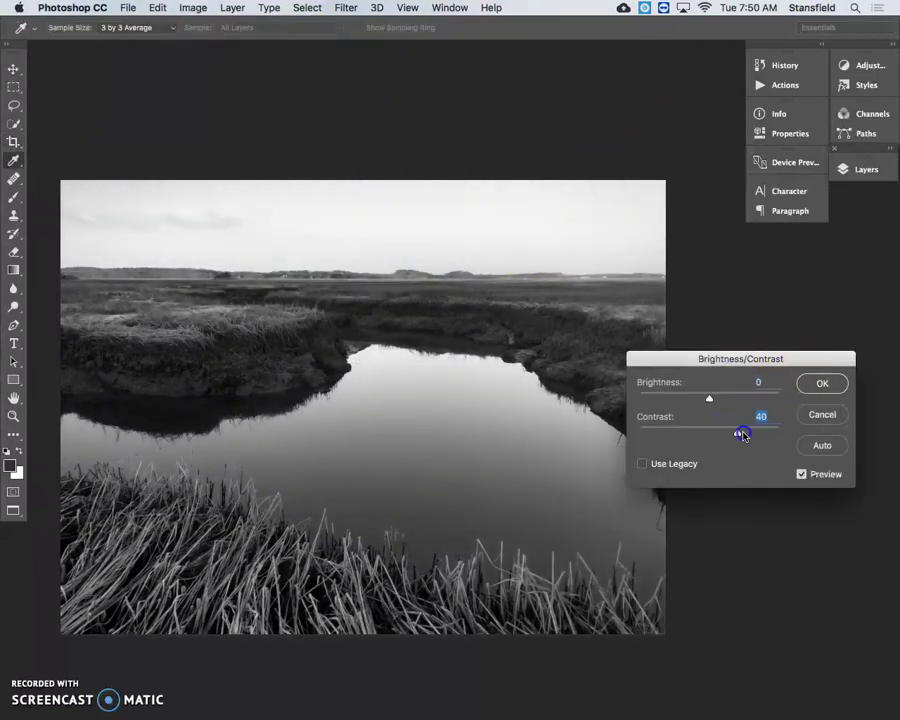
{"action": "left_click_drag", "start_coordinate": [707, 401], "coordinate": [716, 400]}
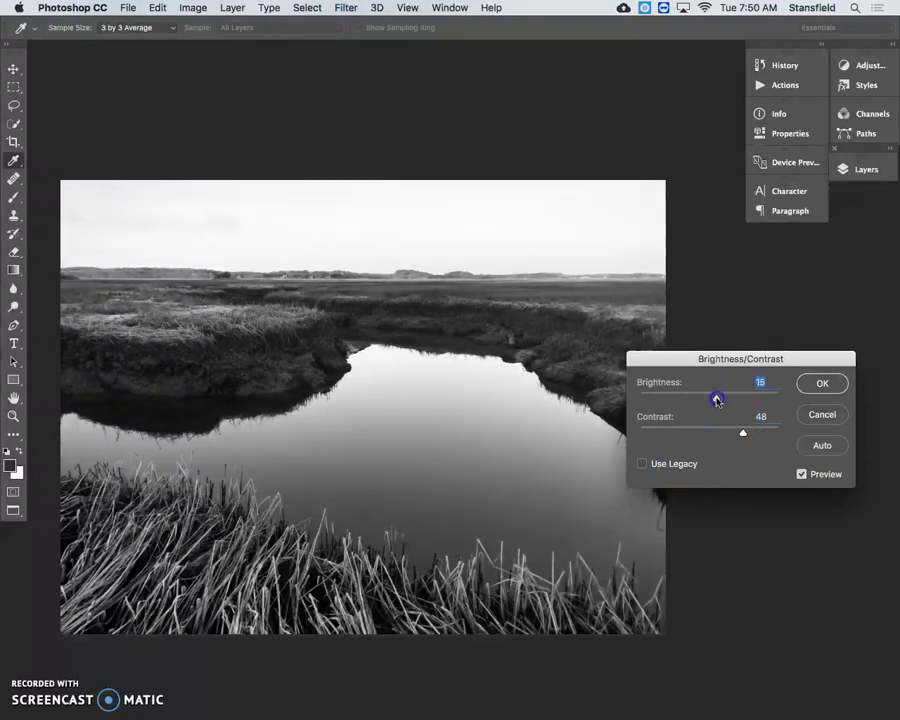
{"action": "left_click", "coordinate": [802, 474]}
{"action": "left_click", "coordinate": [802, 474]}
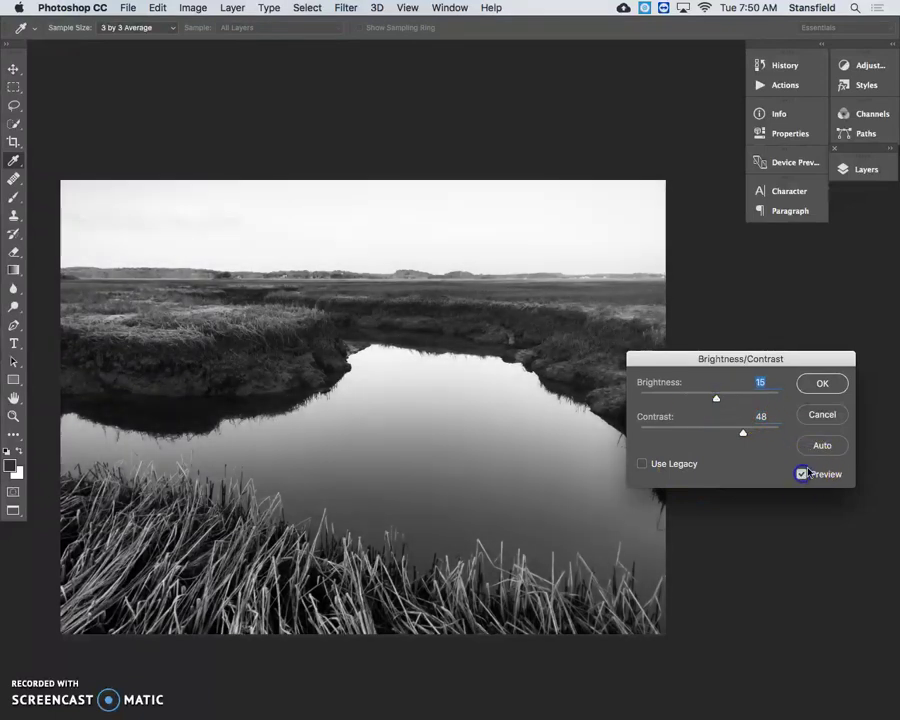
{"action": "left_click", "coordinate": [808, 383]}
{"action": "key", "text": "c"}
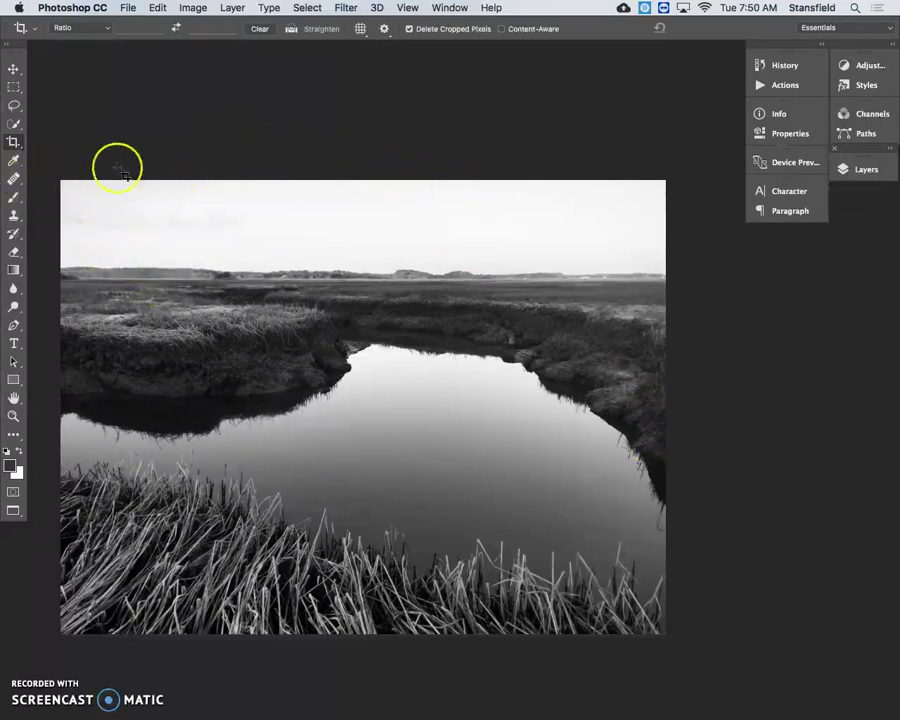
Step: Apply Image > Adjustments > Invert, giving a dark sky and water with bright grasses
{"action": "left_click", "coordinate": [194, 10]}
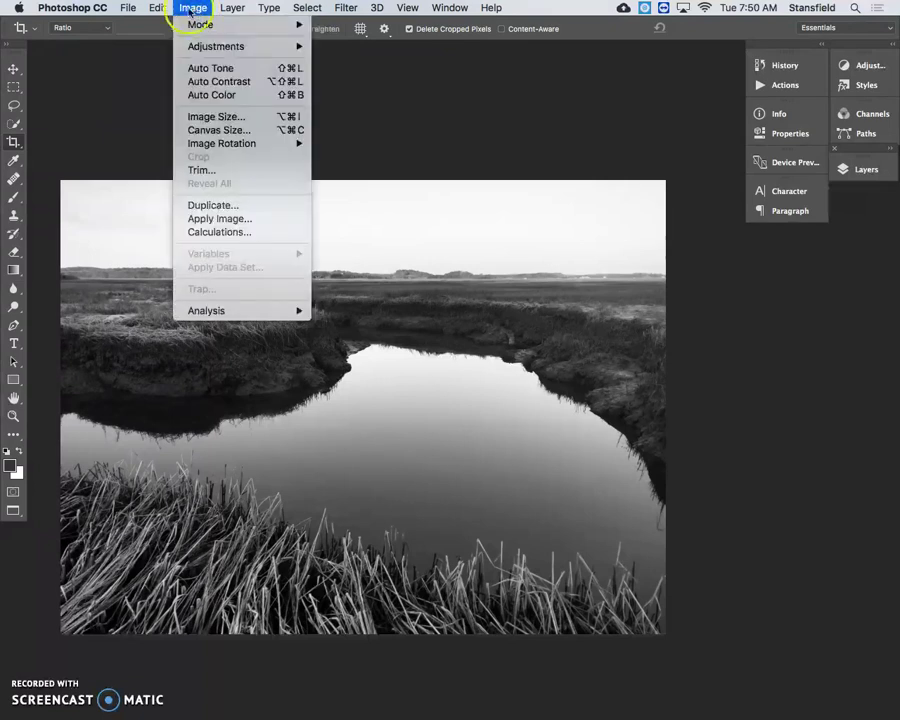
{"action": "mouse_move", "coordinate": [158, 8]}
{"action": "mouse_move", "coordinate": [193, 8]}
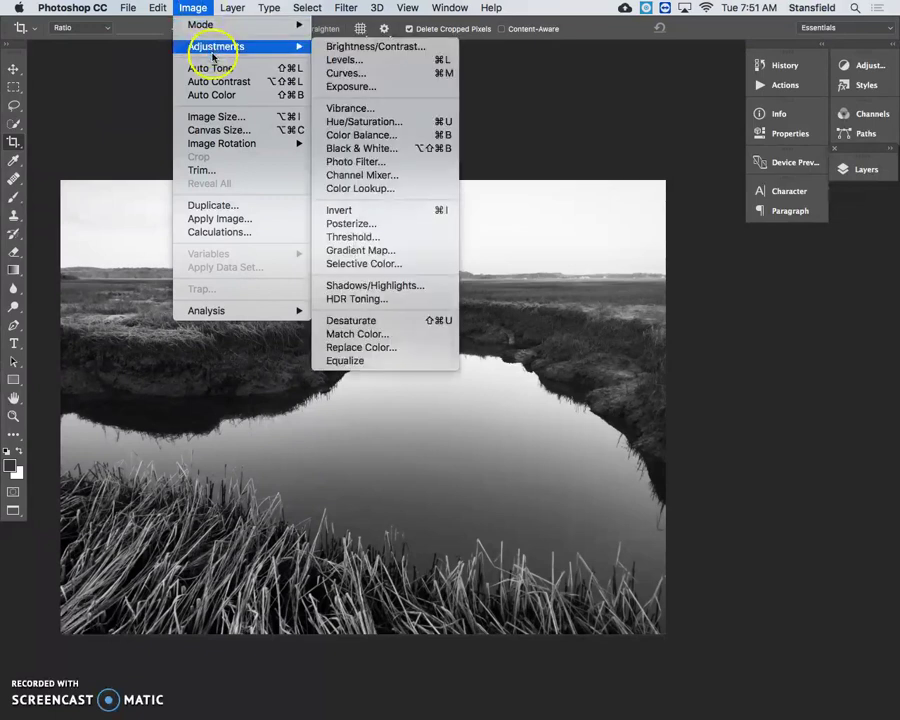
{"action": "mouse_move", "coordinate": [262, 46]}
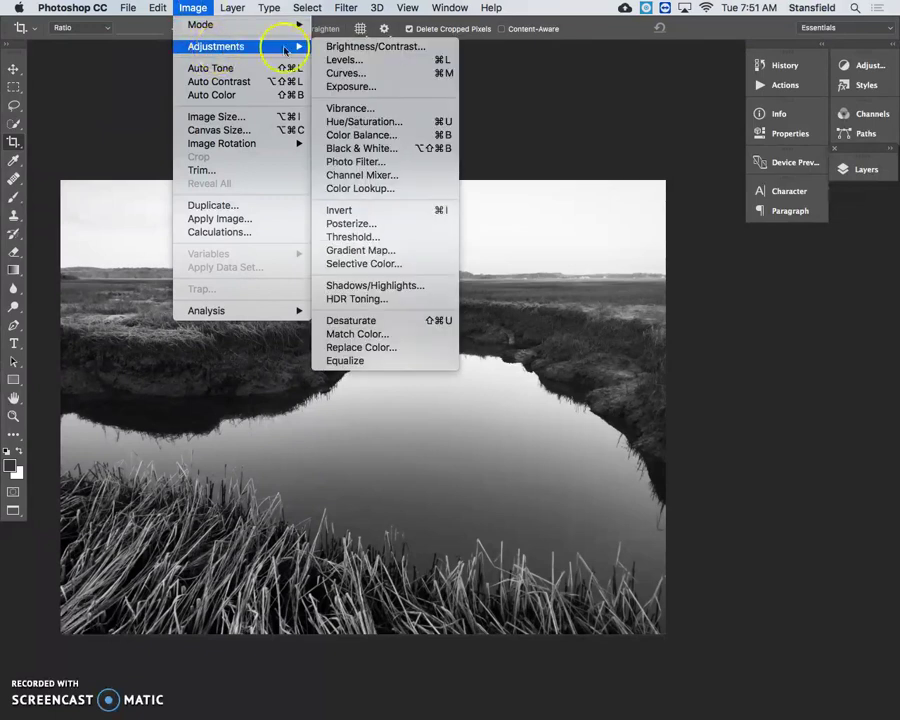
{"action": "left_click", "coordinate": [414, 210]}
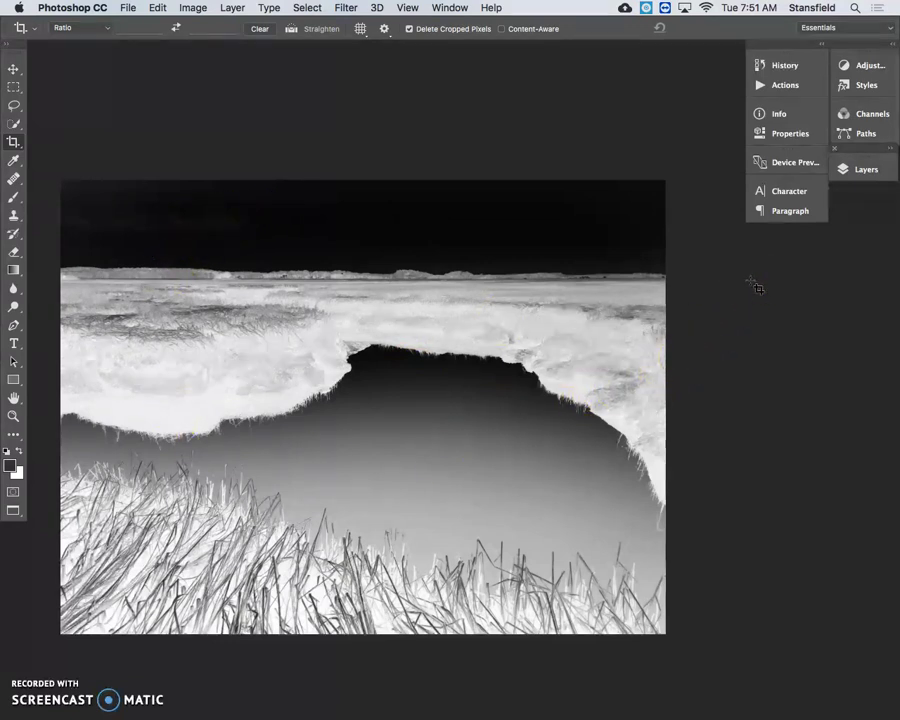
Step: In Image Size, set resolution 300 Pixels/Inch and width 10 inches (3000 × 2250 px)
{"action": "left_click", "coordinate": [193, 7]}
{"action": "mouse_move", "coordinate": [209, 28]}
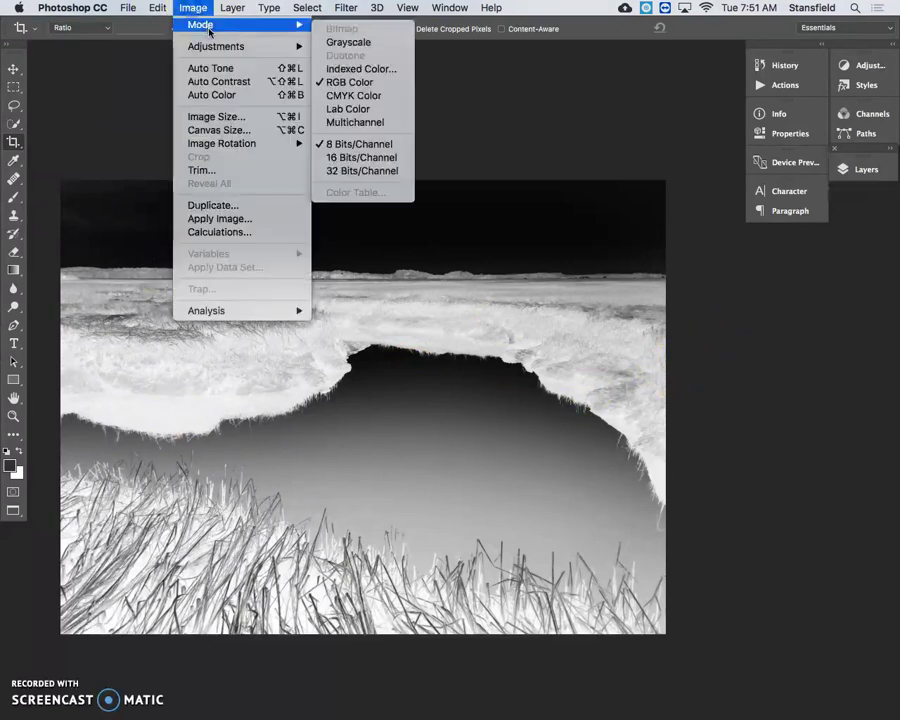
{"action": "left_click", "coordinate": [240, 117]}
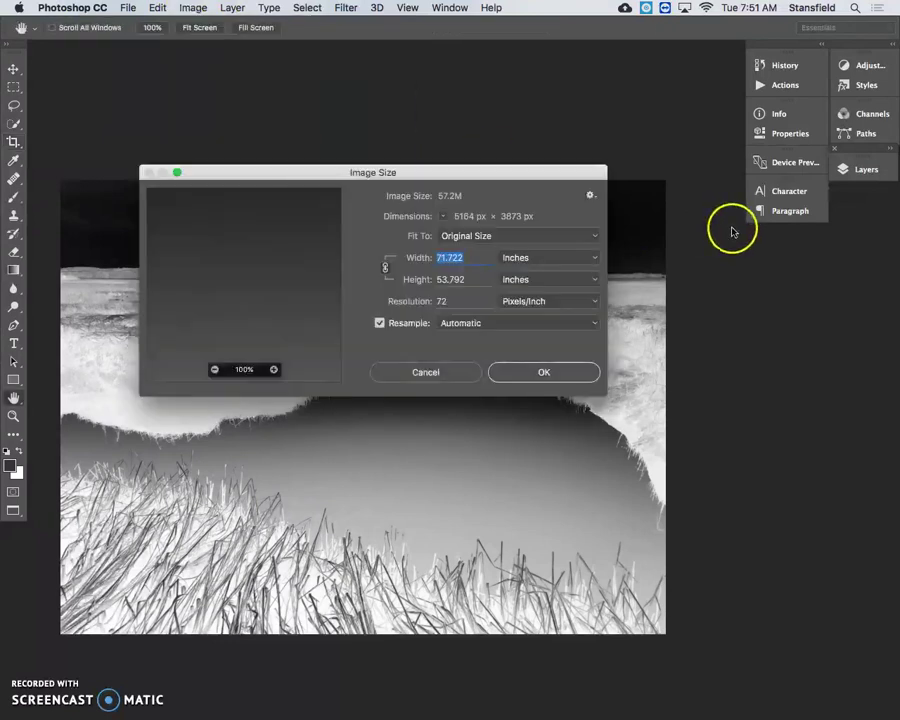
{"action": "key", "text": "Tab"}
{"action": "key", "text": "Tab"}
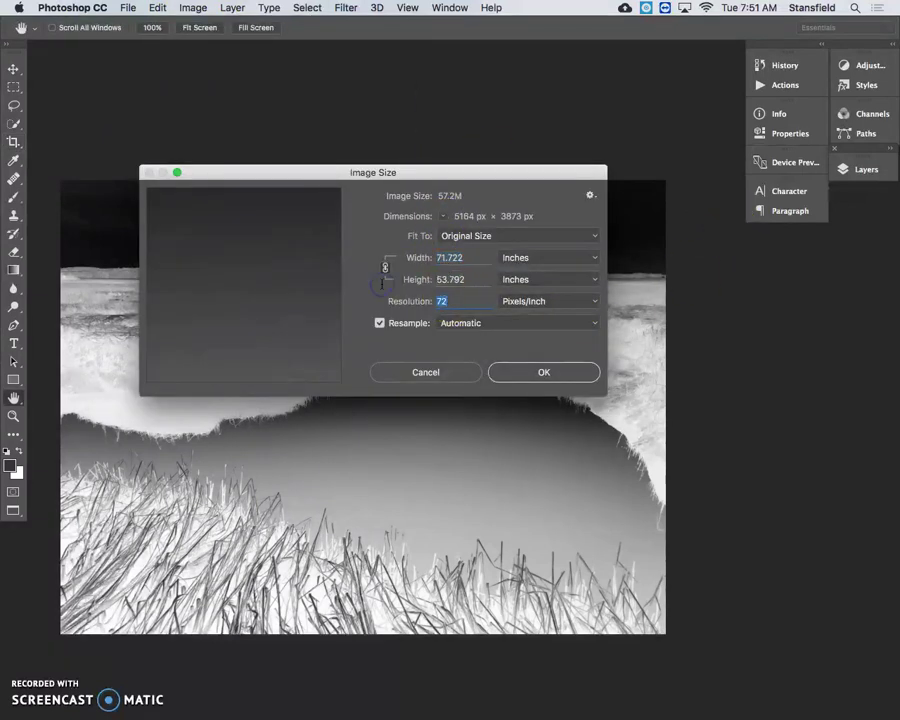
{"action": "type", "text": "30"}
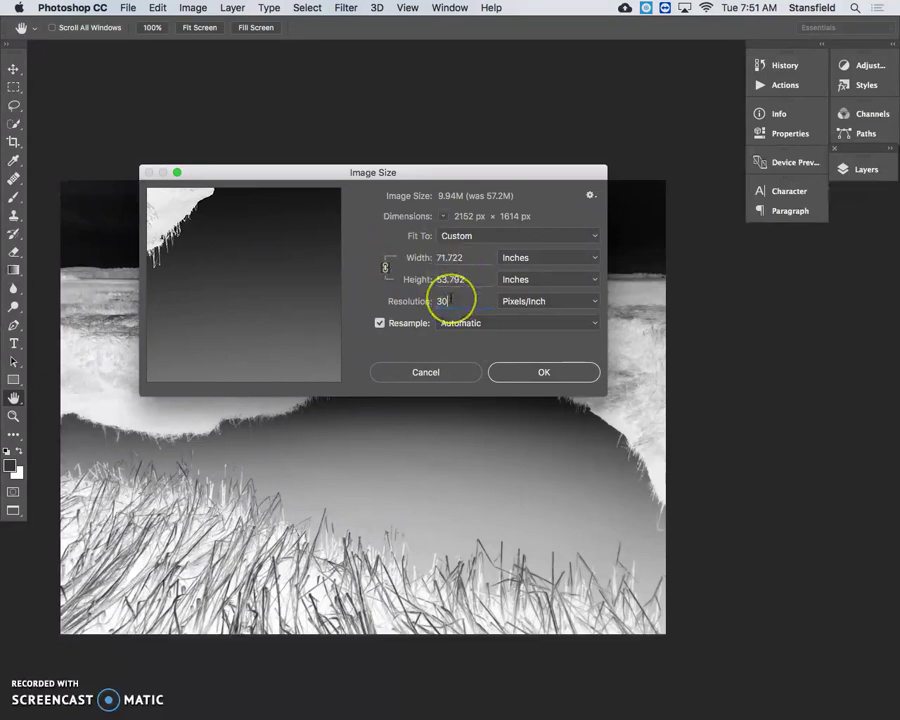
{"action": "type", "text": "0"}
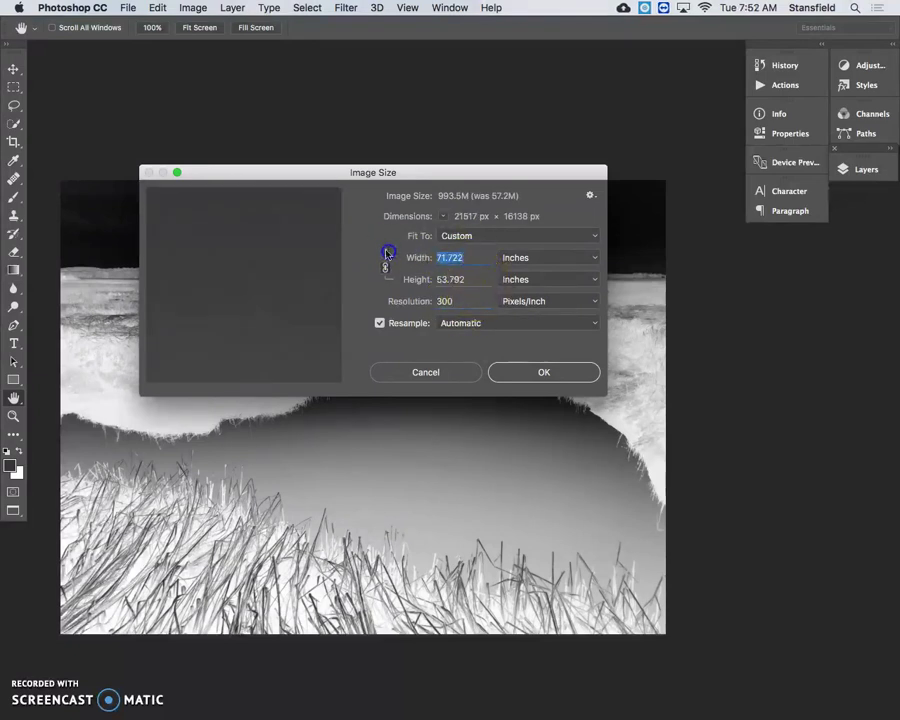
{"action": "type", "text": "10"}
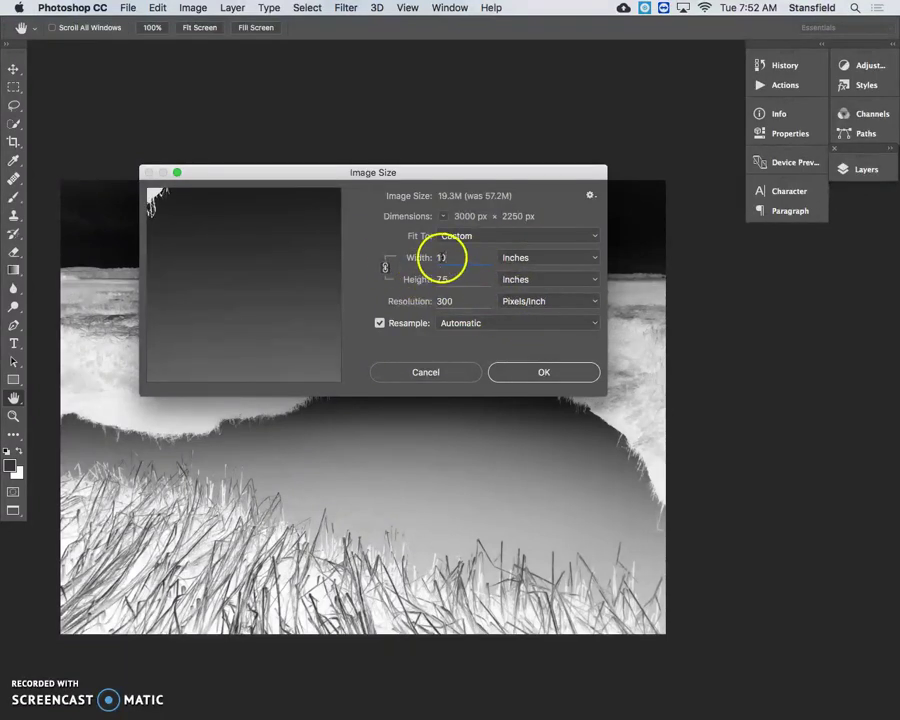
{"action": "left_click", "coordinate": [526, 367]}
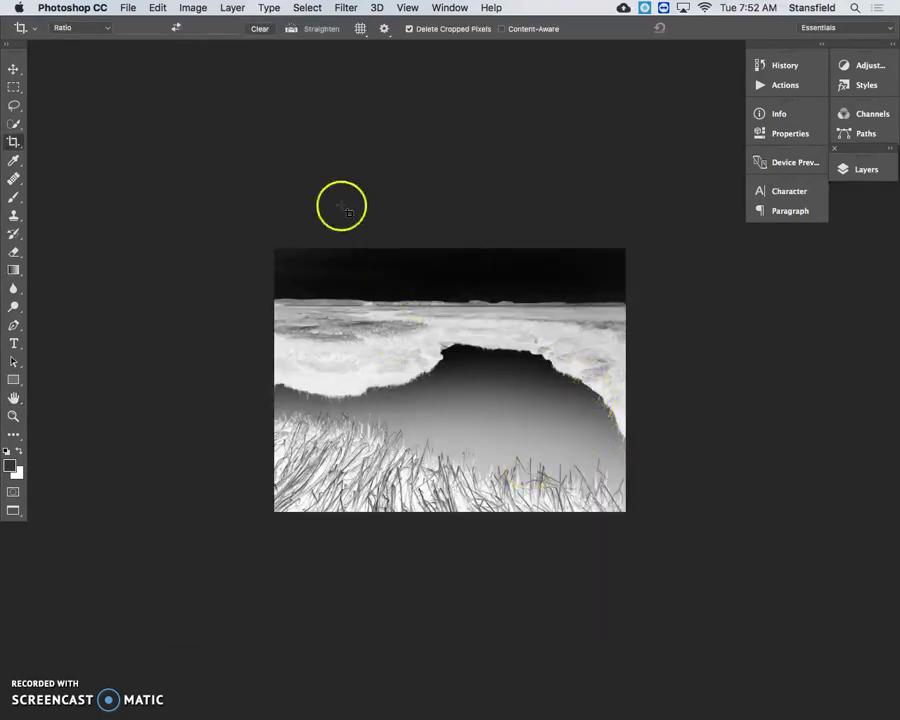
Step: Save As 'last_first_' in Photoshop format to the Photos folder
{"action": "left_click", "coordinate": [128, 11]}
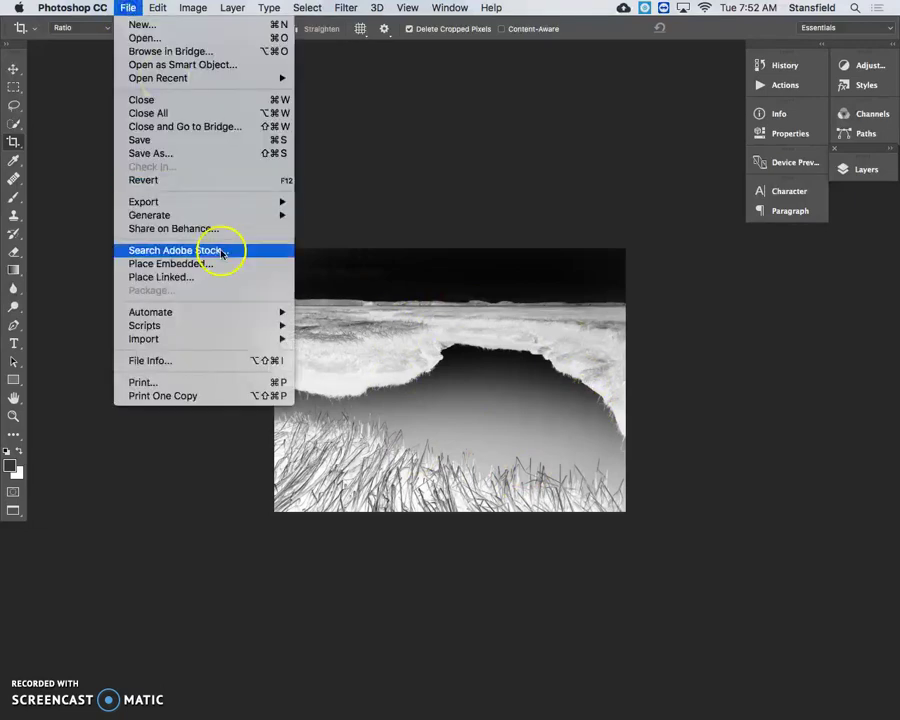
{"action": "left_click", "coordinate": [243, 153]}
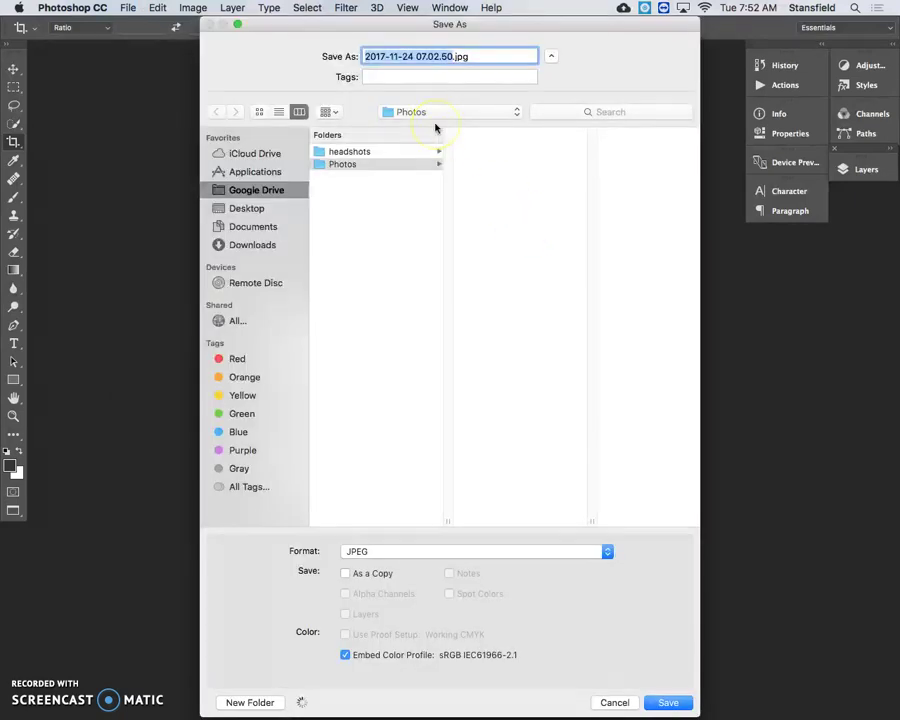
{"action": "key", "text": "BackSpace"}
{"action": "type", "text": "la"}
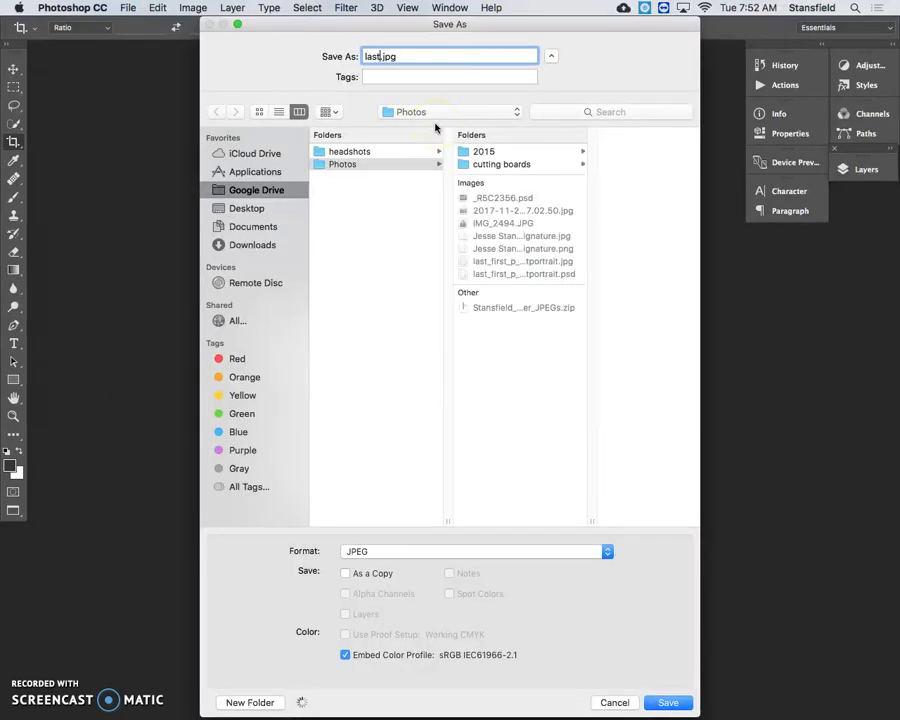
{"action": "type", "text": "st_first_"}
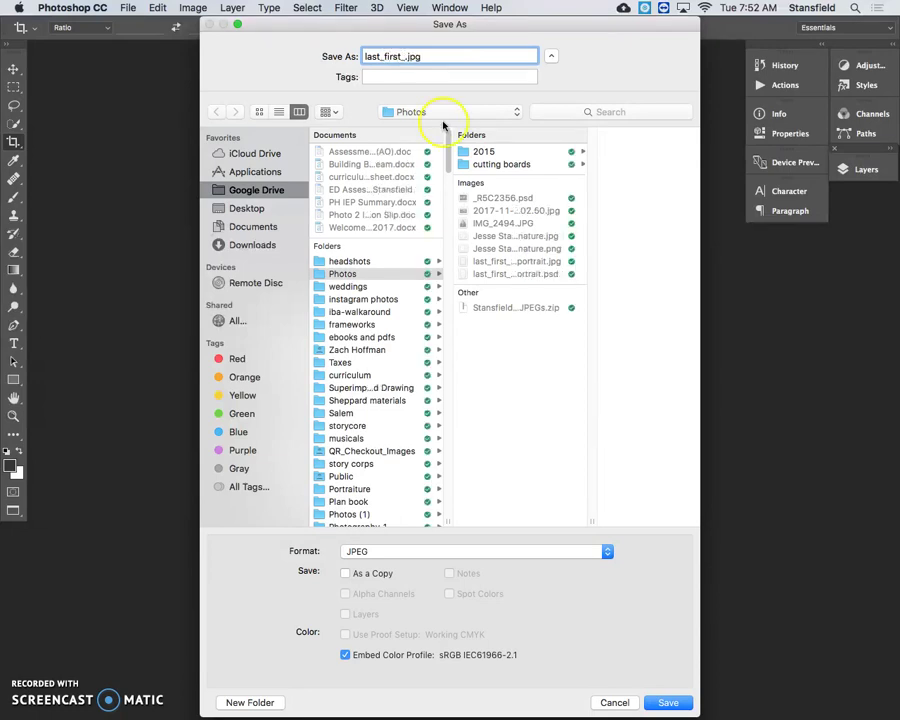
{"action": "left_click", "coordinate": [566, 557]}
{"action": "scroll", "coordinate": [546, 630], "scroll_direction": "down", "scroll_amount": 2}
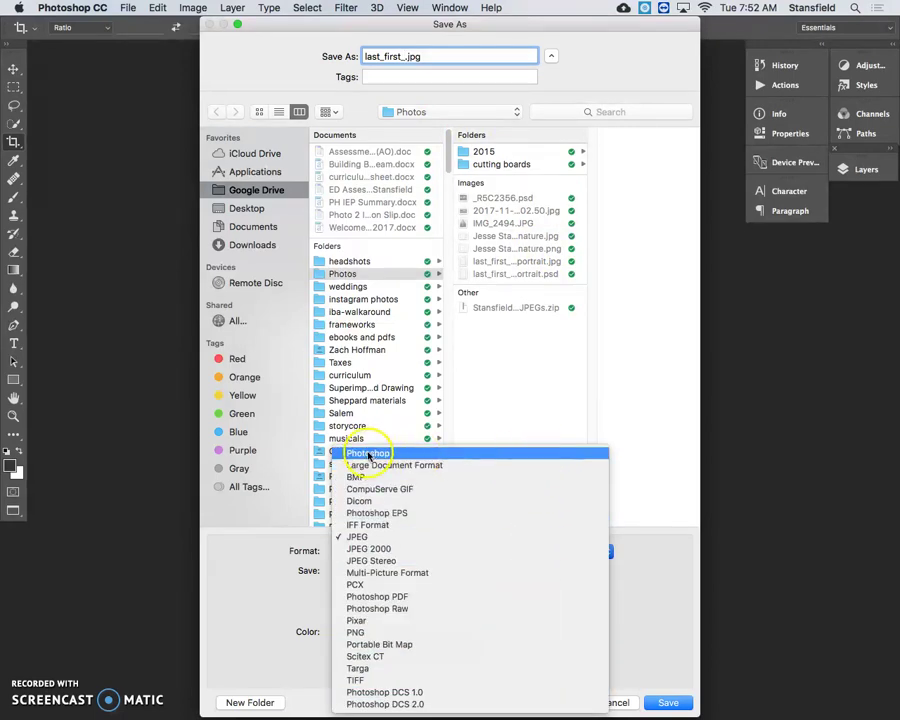
{"action": "left_click", "coordinate": [368, 455]}
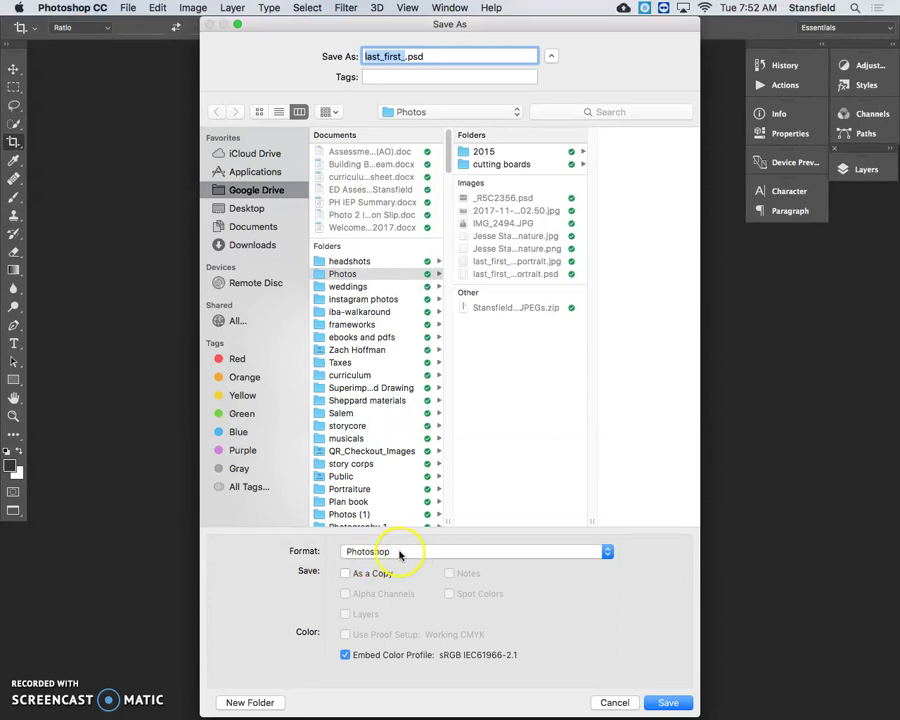
{"action": "left_click", "coordinate": [388, 555]}
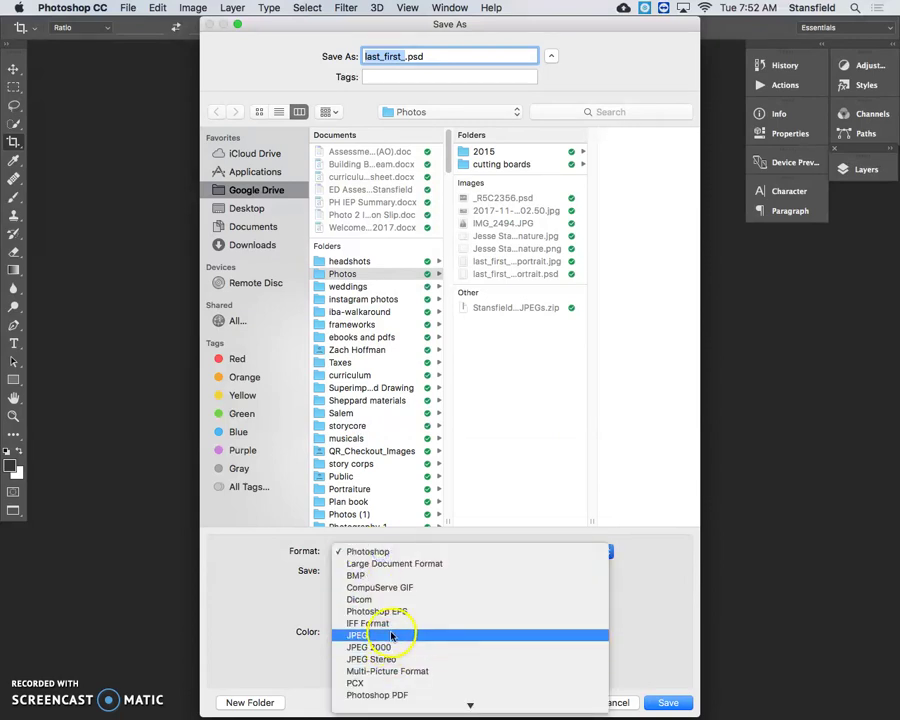
{"action": "left_click", "coordinate": [375, 553]}
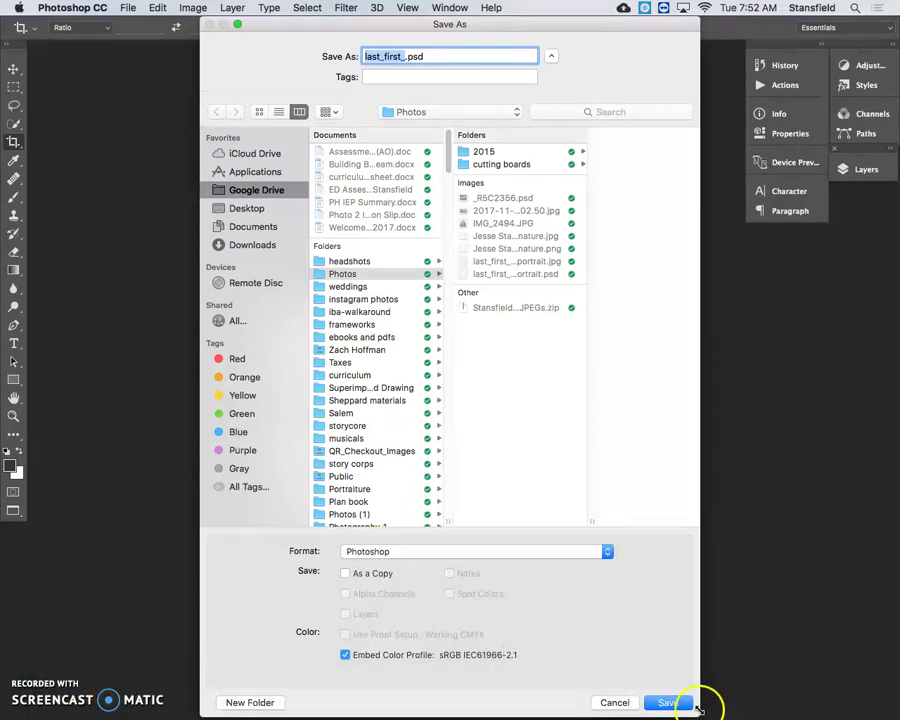
{"action": "left_click", "coordinate": [667, 704]}
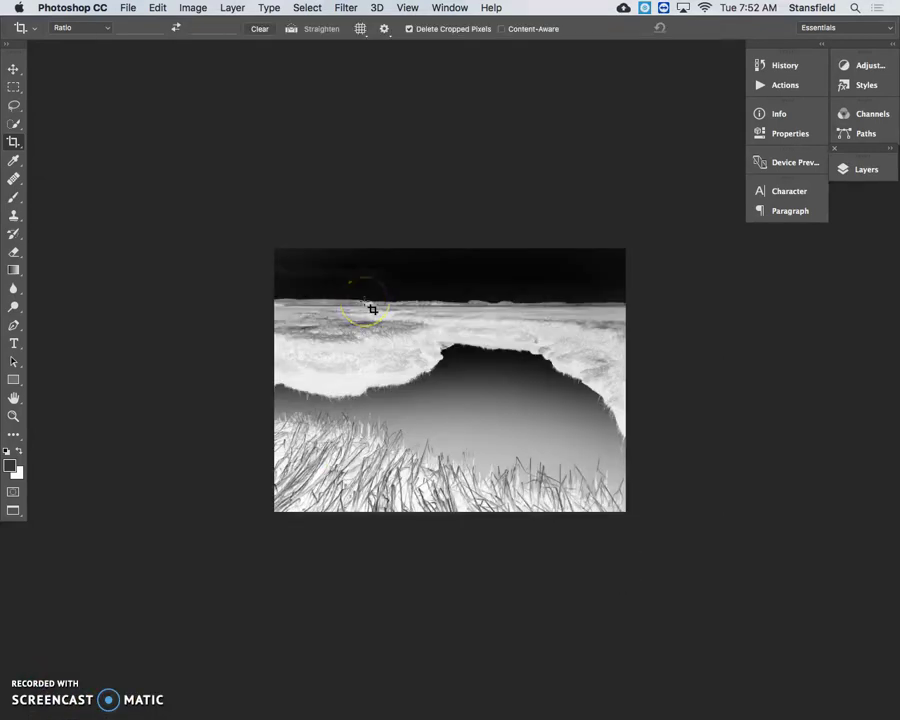